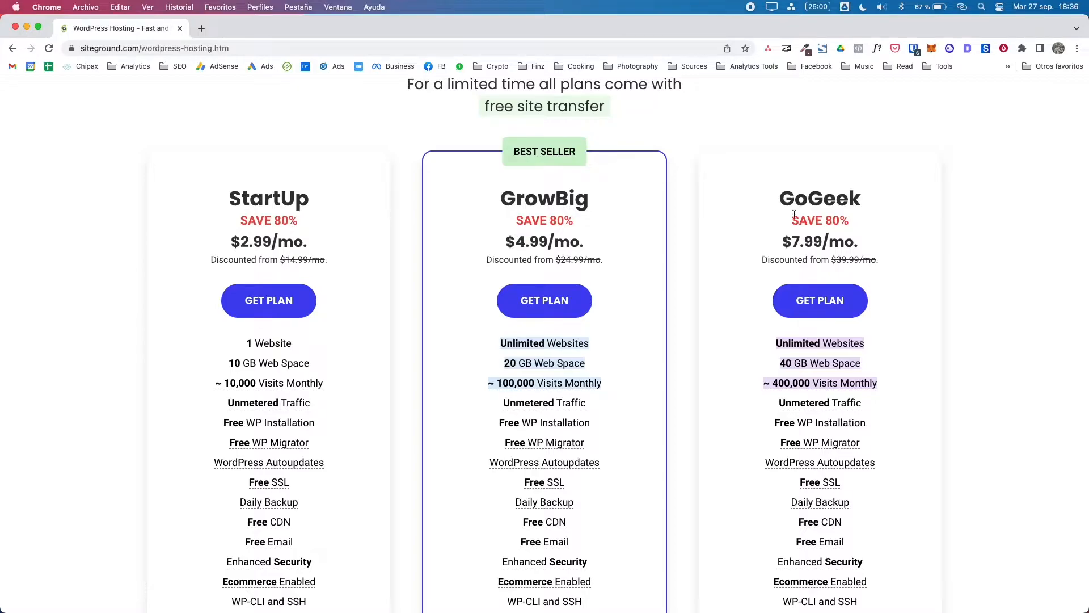
pyautogui.scroll(-2, 798, 271)
pyautogui.scroll(-1, 798, 272)
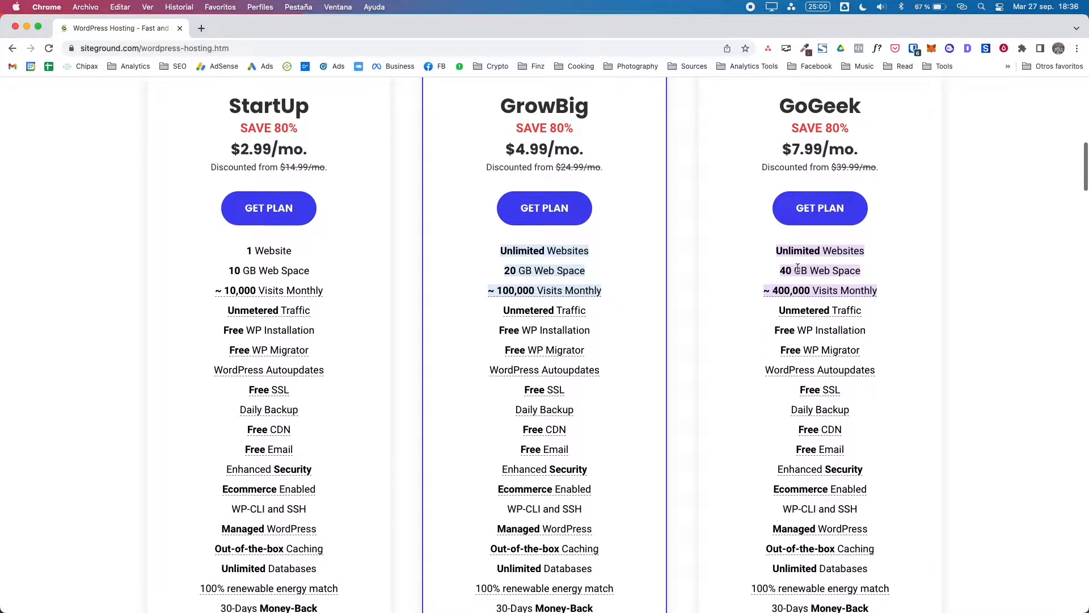
pyautogui.scroll(-2, 822, 278)
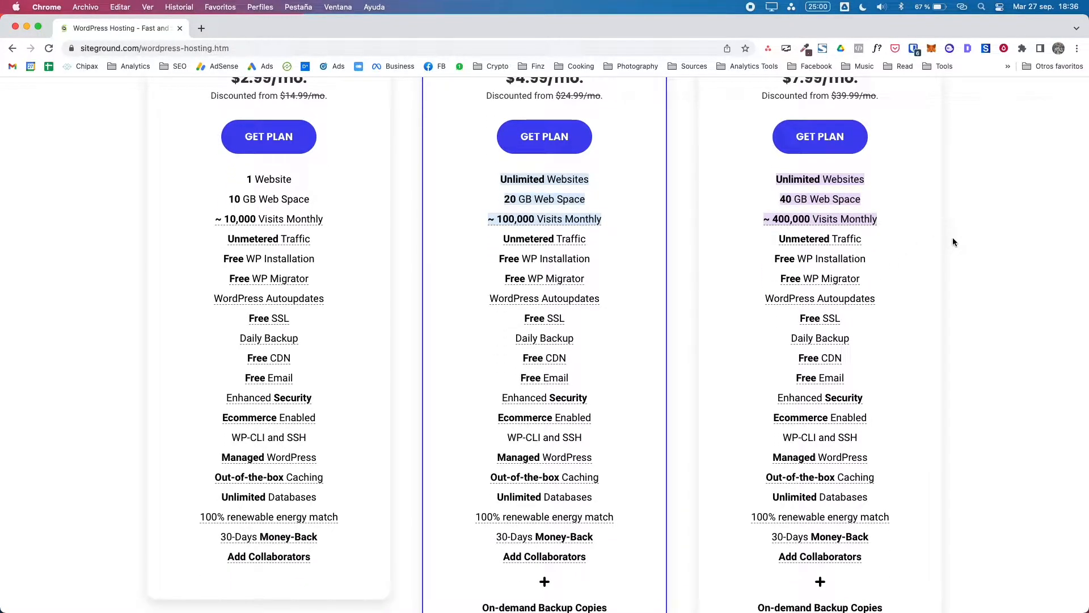
pyautogui.scroll(-2, 954, 242)
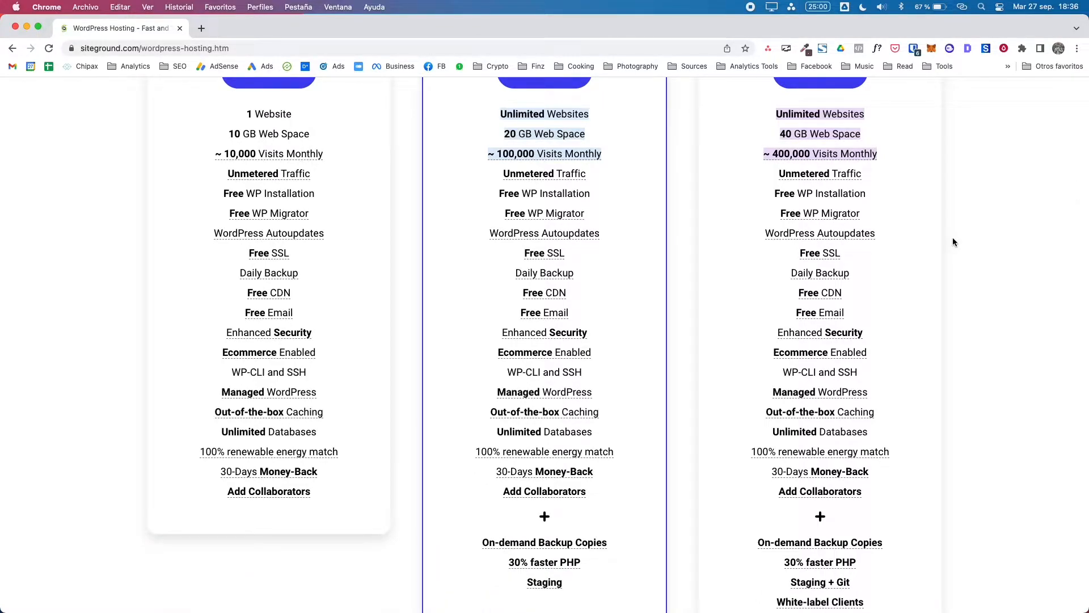
pyautogui.scroll(-4, 953, 241)
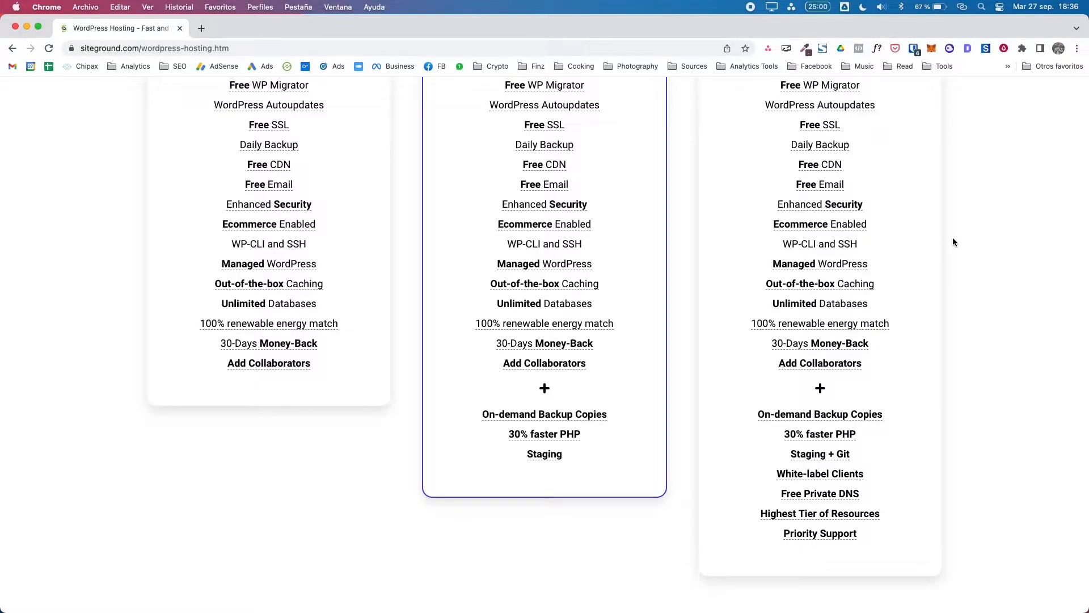
pyautogui.scroll(9, 952, 241)
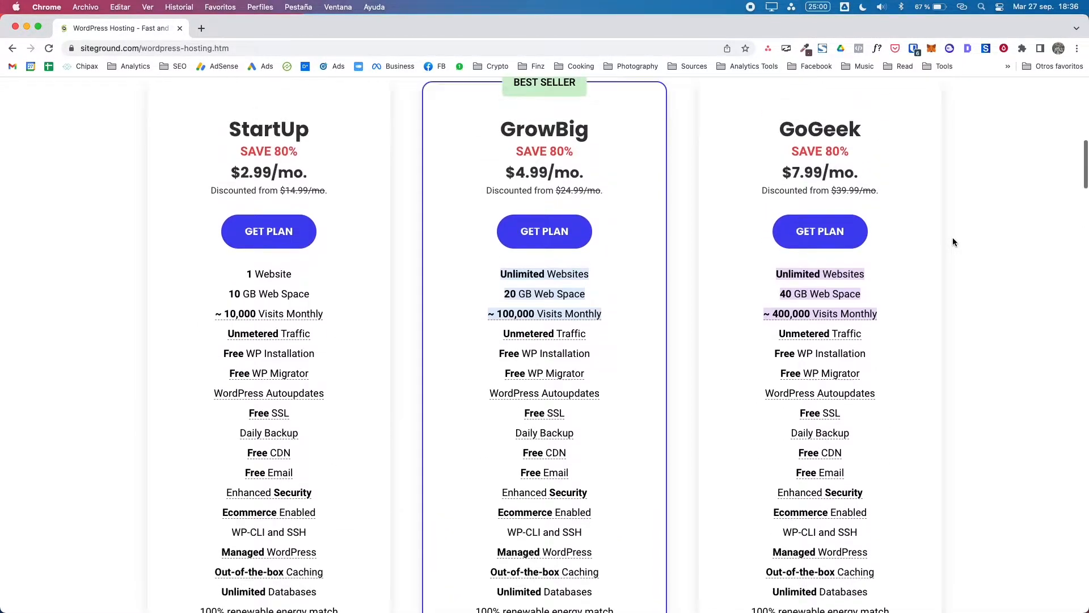
pyautogui.scroll(2, 952, 241)
pyautogui.scroll(20, 952, 237)
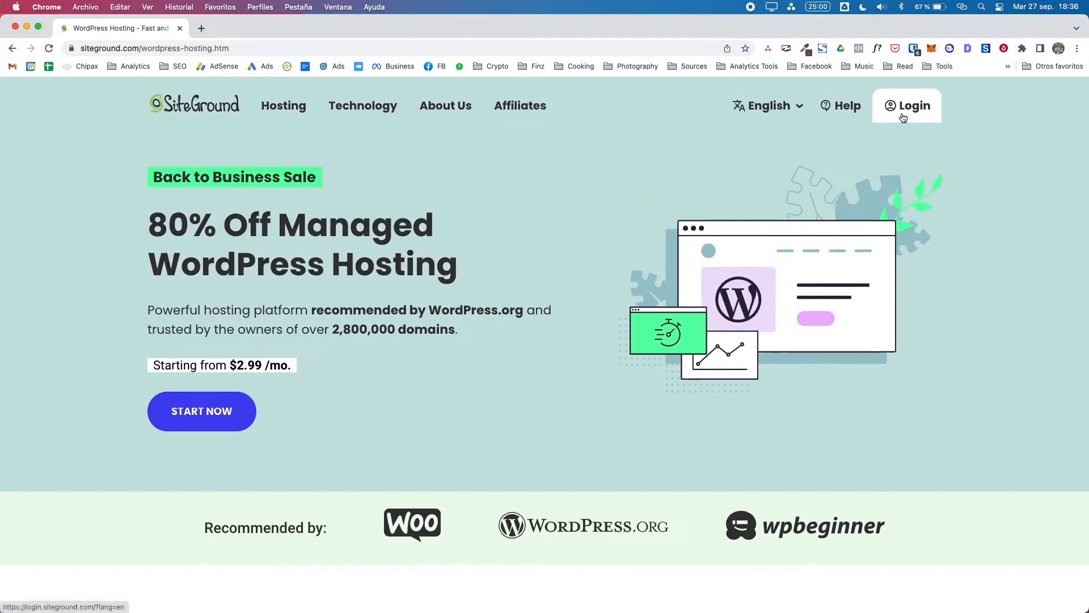
pyautogui.click(903, 117)
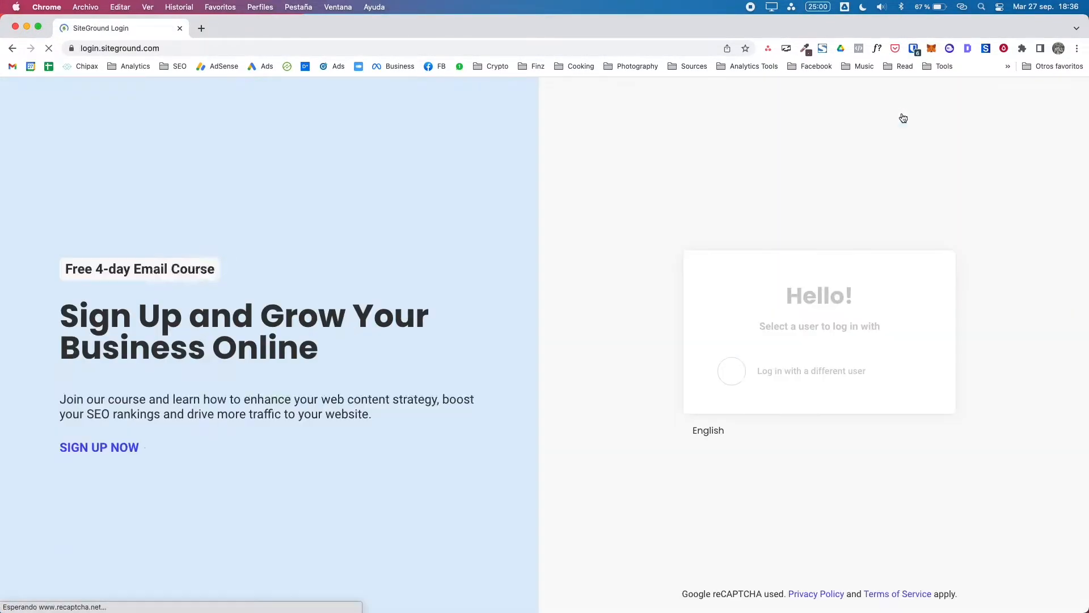
# Step: Log in to the SiteGround client area with the Bitwarden-saved credentials and open Websites
pyautogui.click(914, 49)
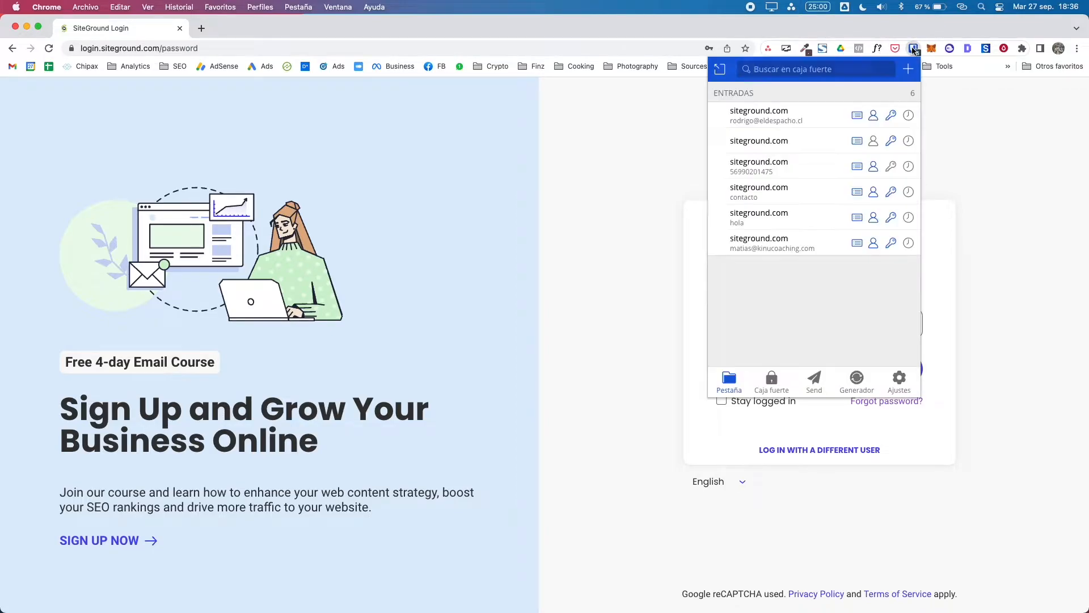
pyautogui.click(759, 116)
pyautogui.click(785, 380)
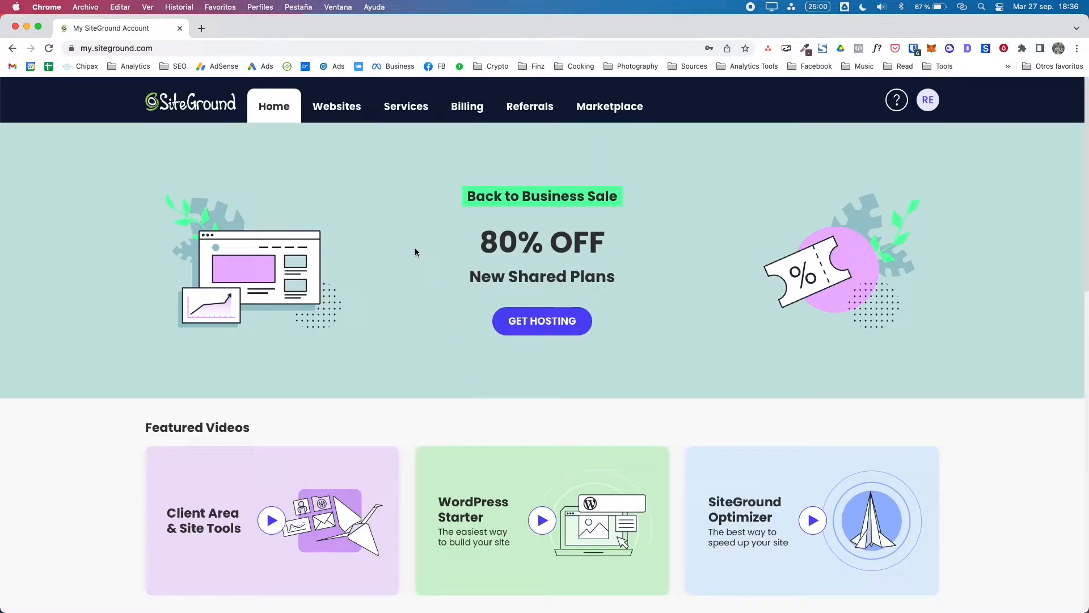
pyautogui.click(335, 123)
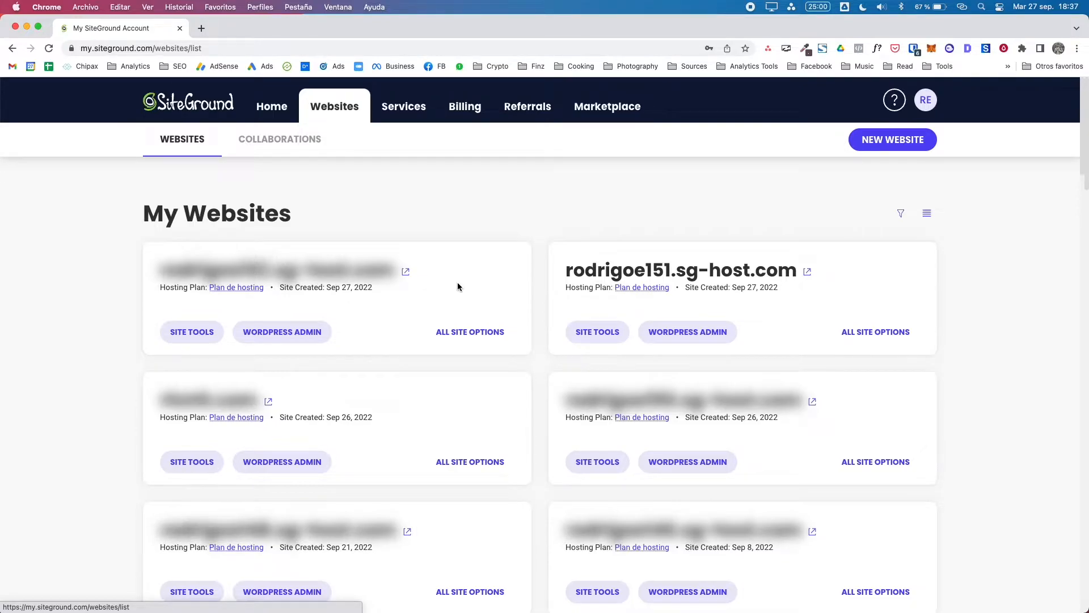
# Step: Look through the hosted websites list, then start adding a new website
pyautogui.scroll(-15, 459, 285)
pyautogui.scroll(-20, 459, 287)
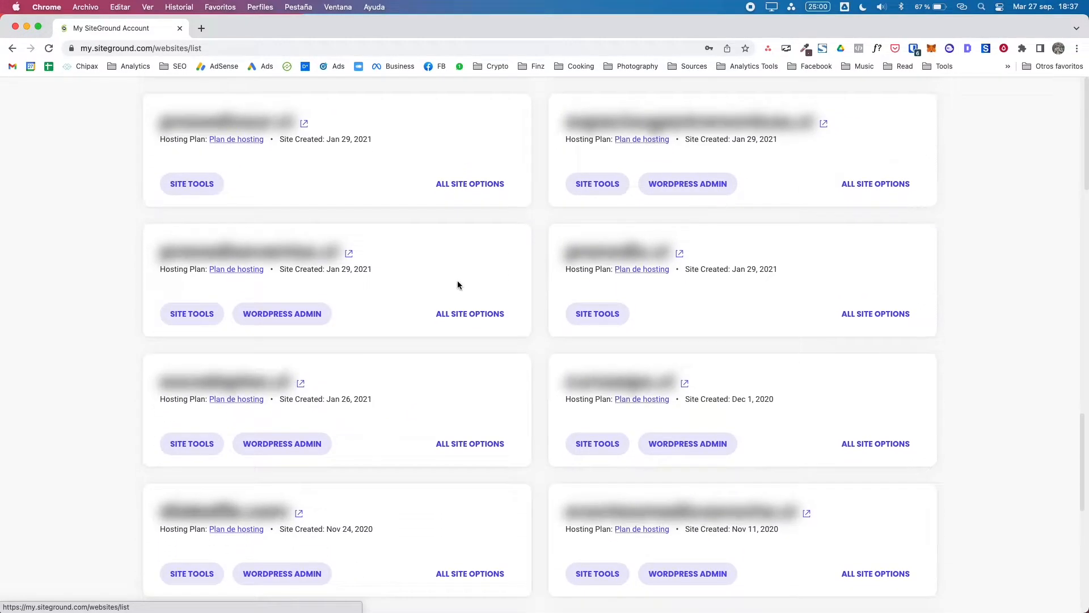
pyautogui.scroll(-8, 459, 284)
pyautogui.scroll(15, 458, 283)
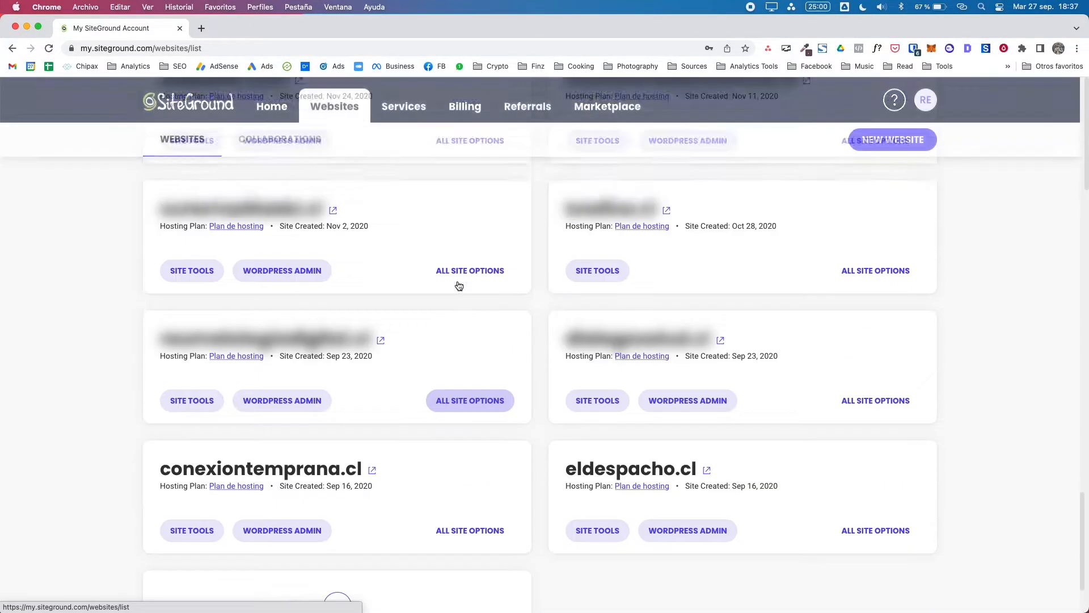
pyautogui.scroll(10, 459, 286)
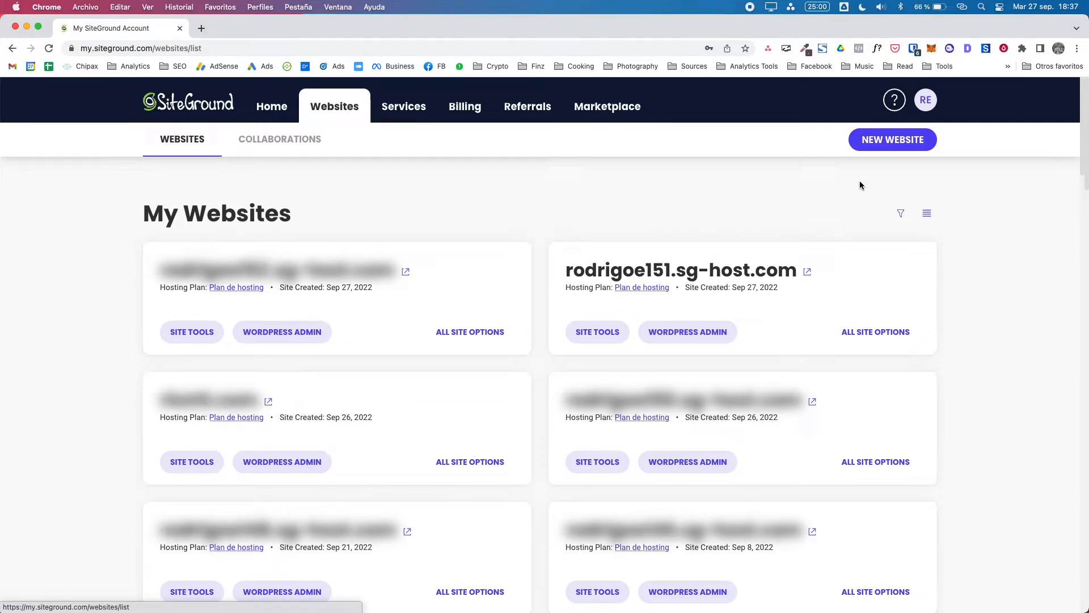
pyautogui.click(897, 146)
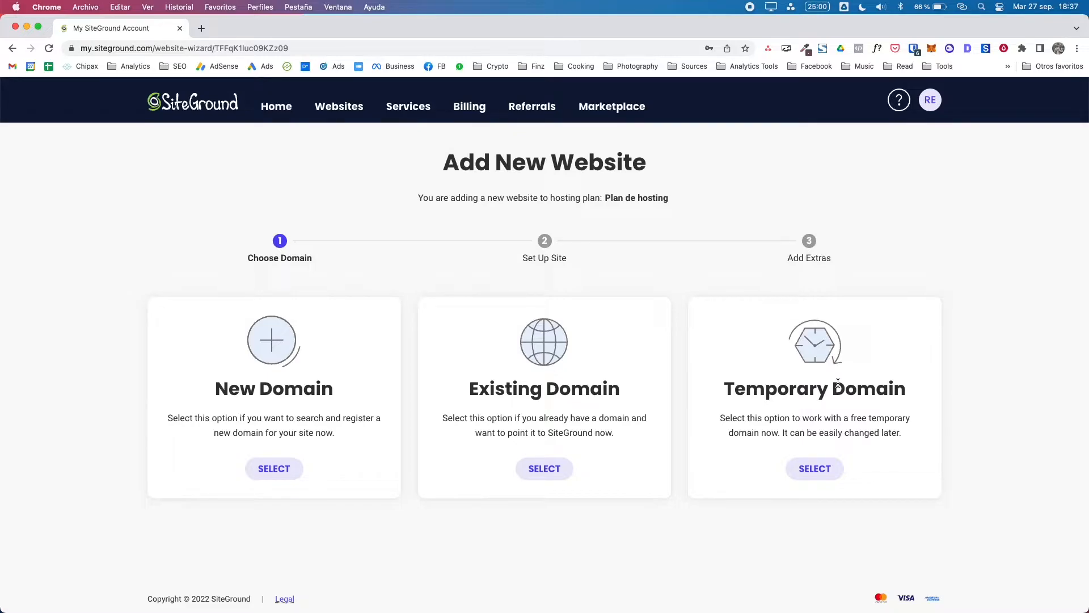
# Step: Use a free temporary sg-host.com domain for the new site and continue
pyautogui.click(821, 476)
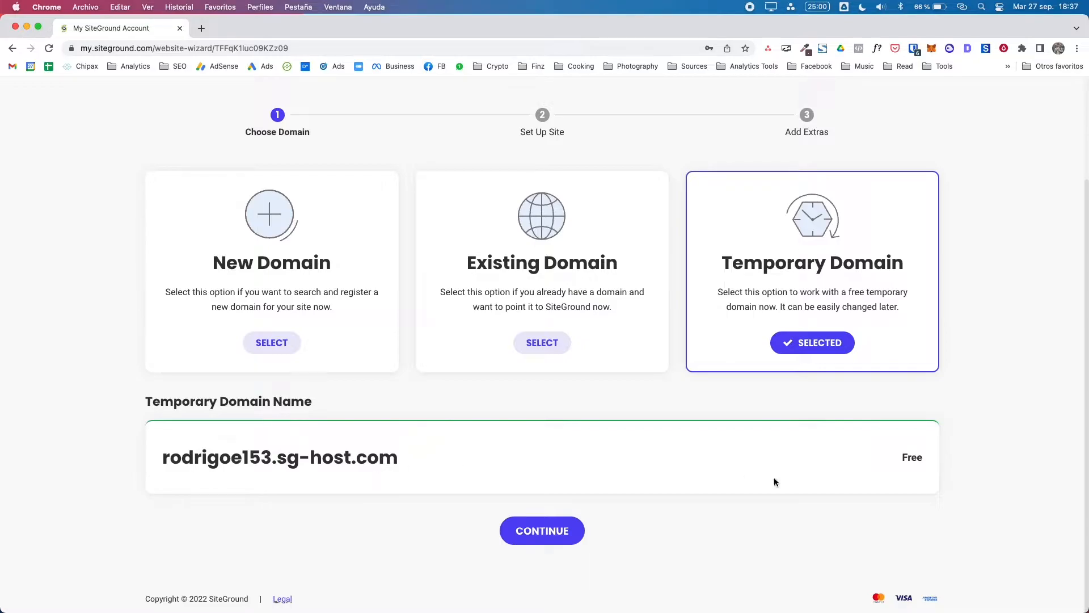
pyautogui.click(566, 536)
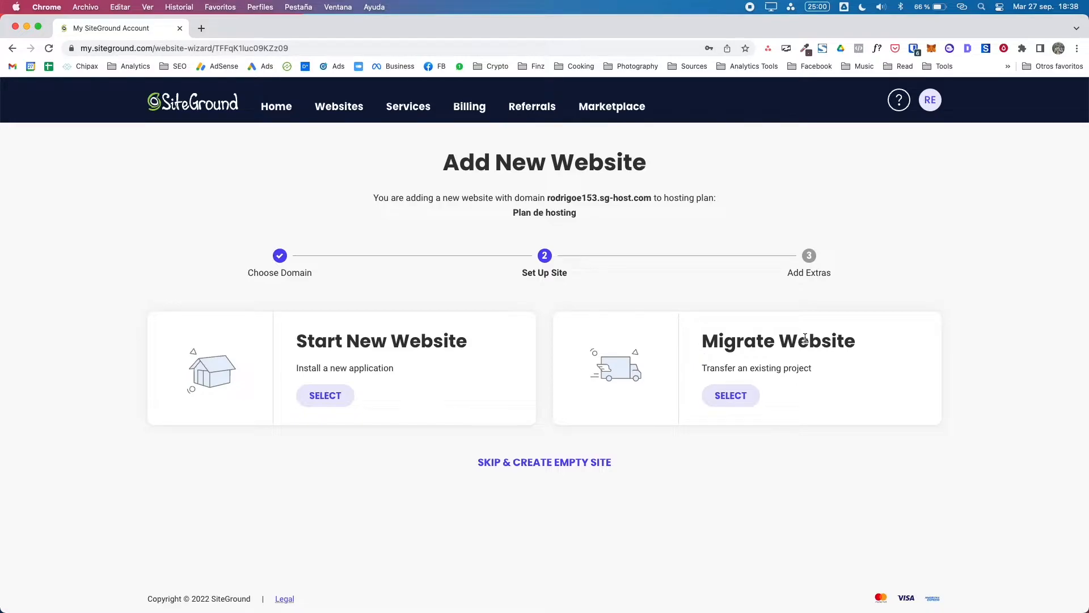
# Step: Choose to start a brand-new website with WordPress as the application
pyautogui.click(318, 397)
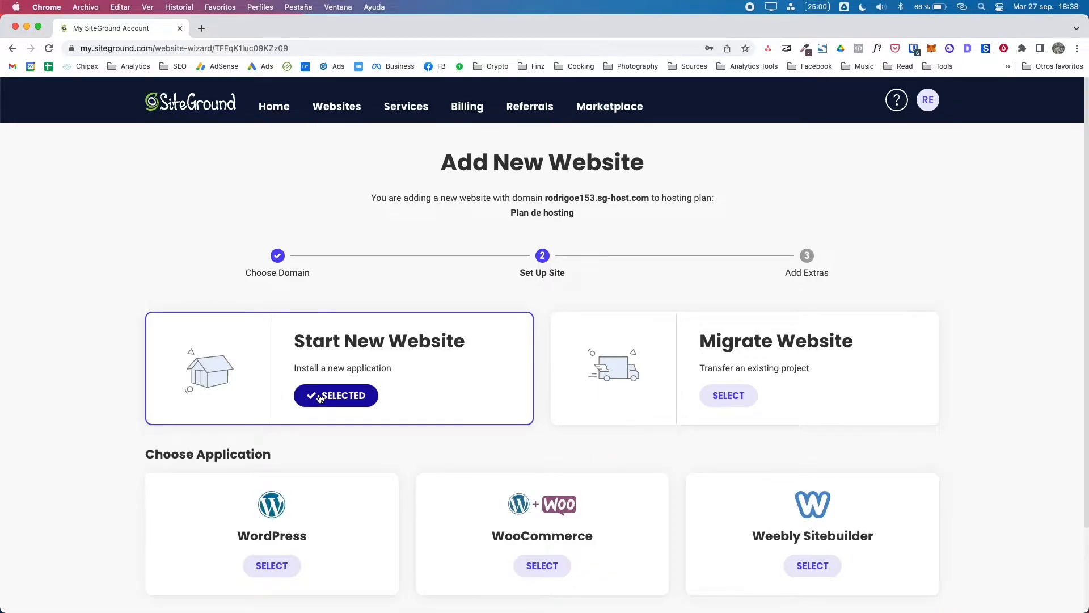
pyautogui.scroll(-2, 353, 400)
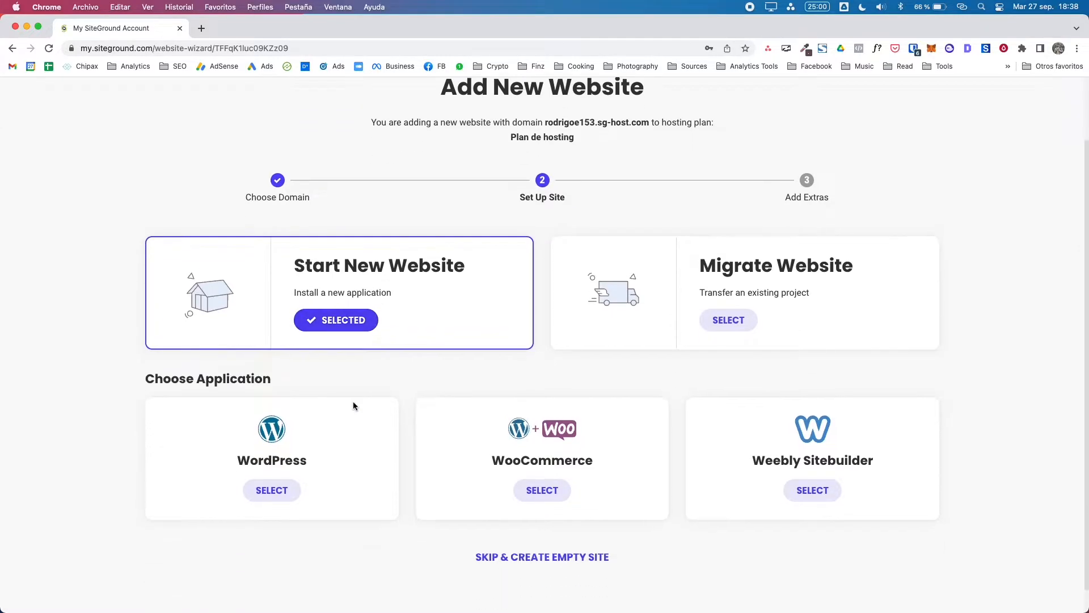
pyautogui.scroll(-1, 353, 401)
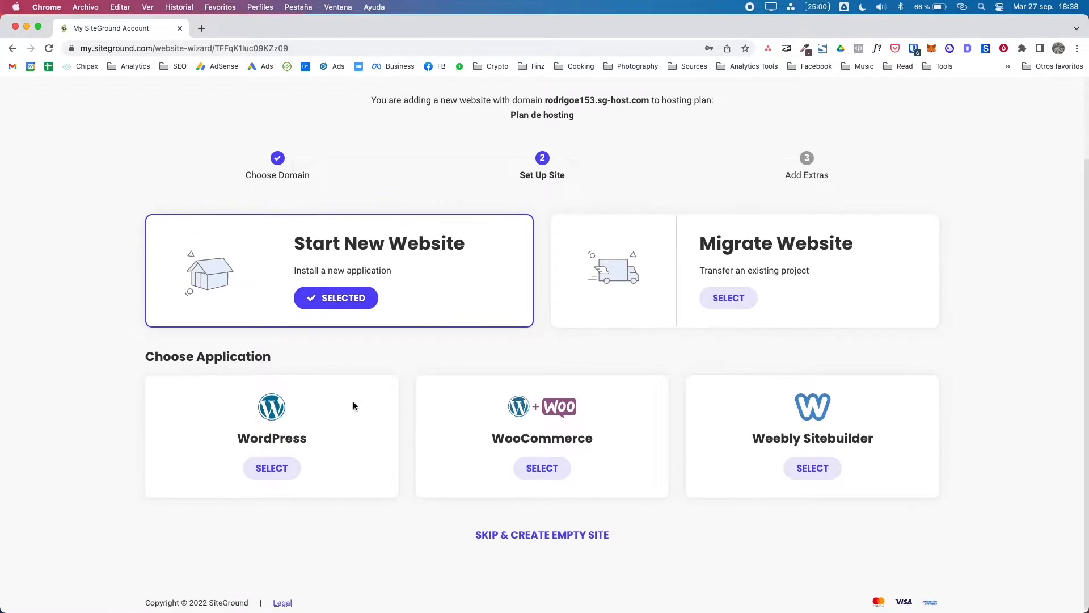
pyautogui.moveTo(560, 538); pyautogui.dragTo(513, 602)
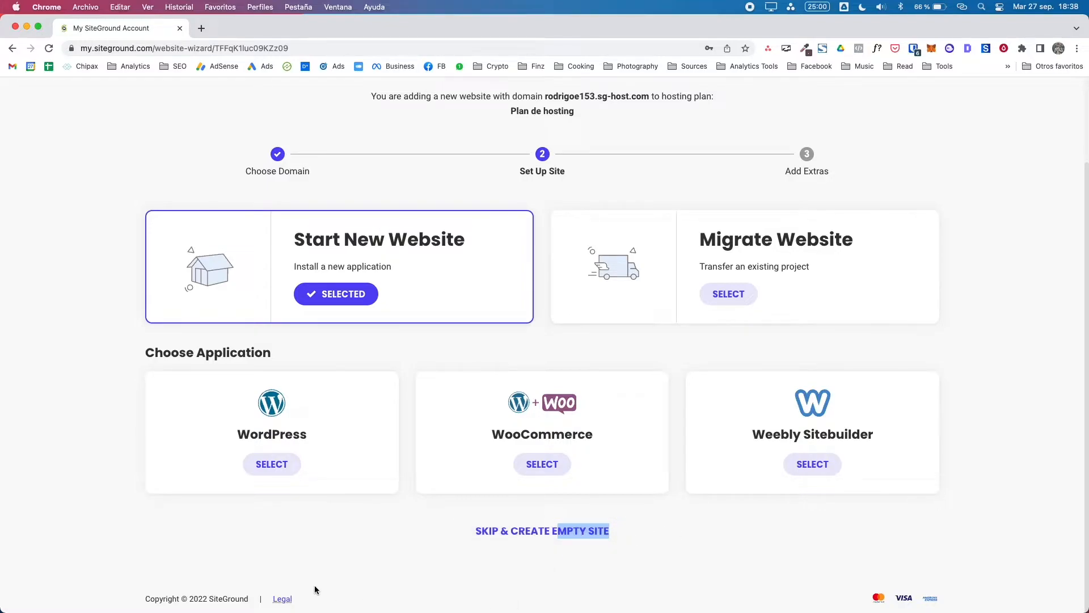
pyautogui.click(125, 495)
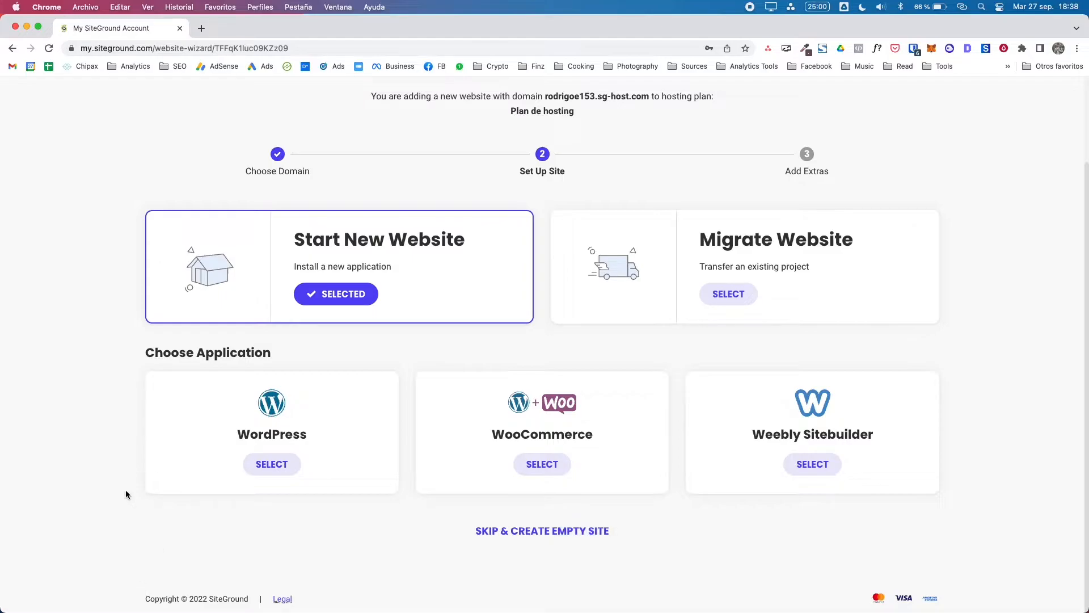
pyautogui.click(272, 462)
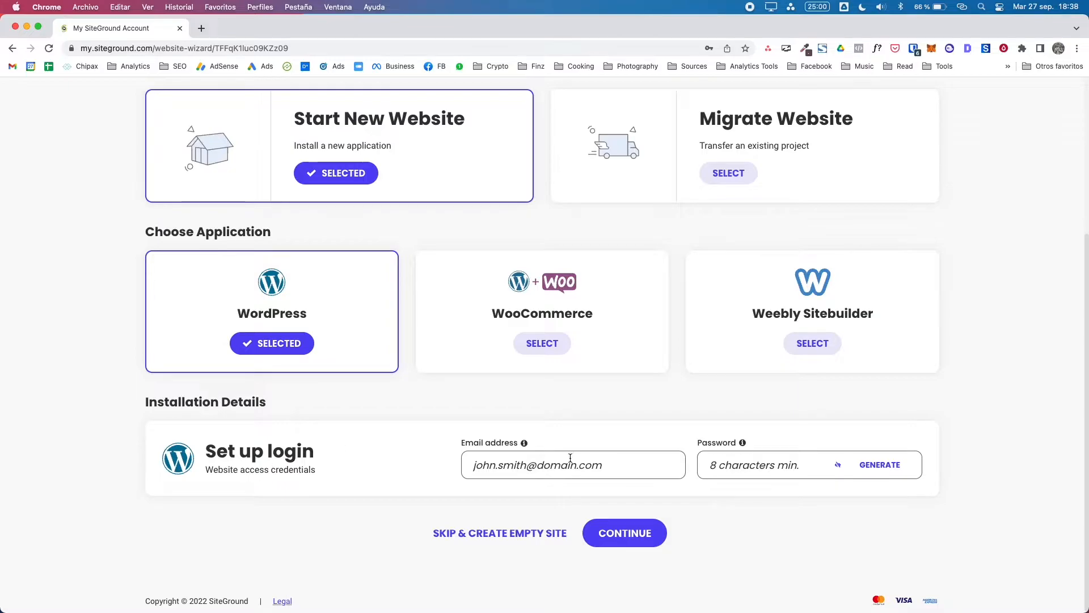
# Step: Enter the admin login e-mail address and password, then continue to Add Extras
pyautogui.click(567, 465)
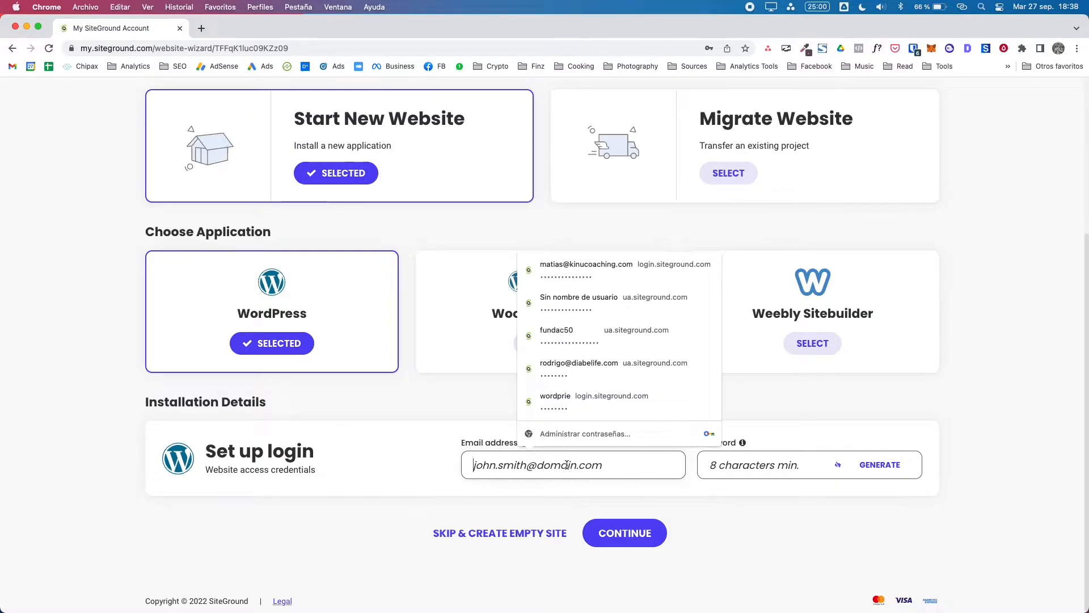
pyautogui.press('Tab')
pyautogui.write('•••••••••')
pyautogui.click(700, 558)
pyautogui.click(638, 535)
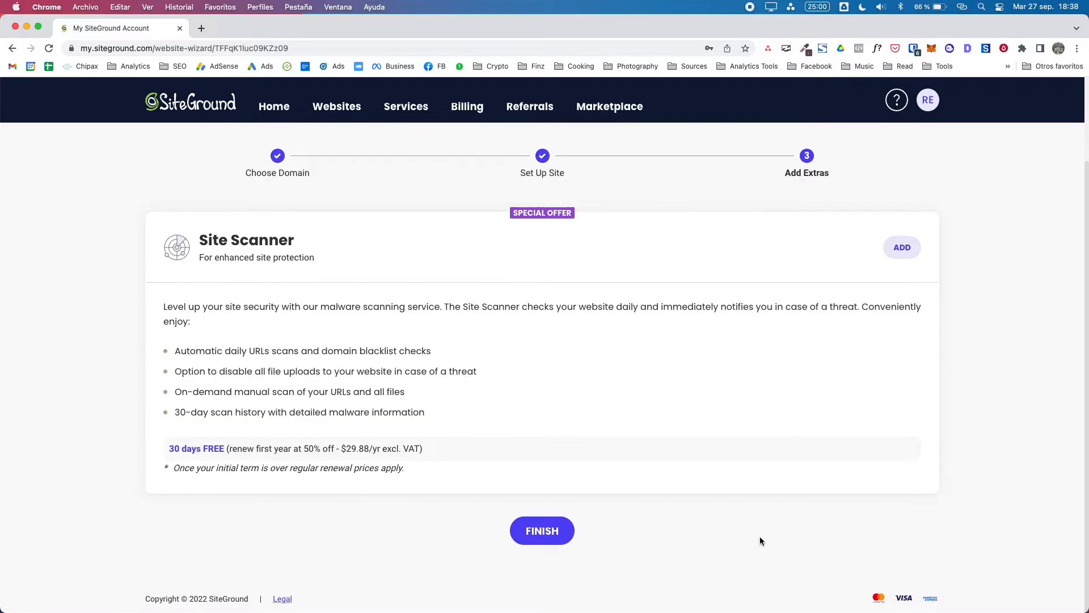
# Step: Finish the wizard without Site Scanner and open Site Tools for the new sg-host.com site
pyautogui.click(541, 531)
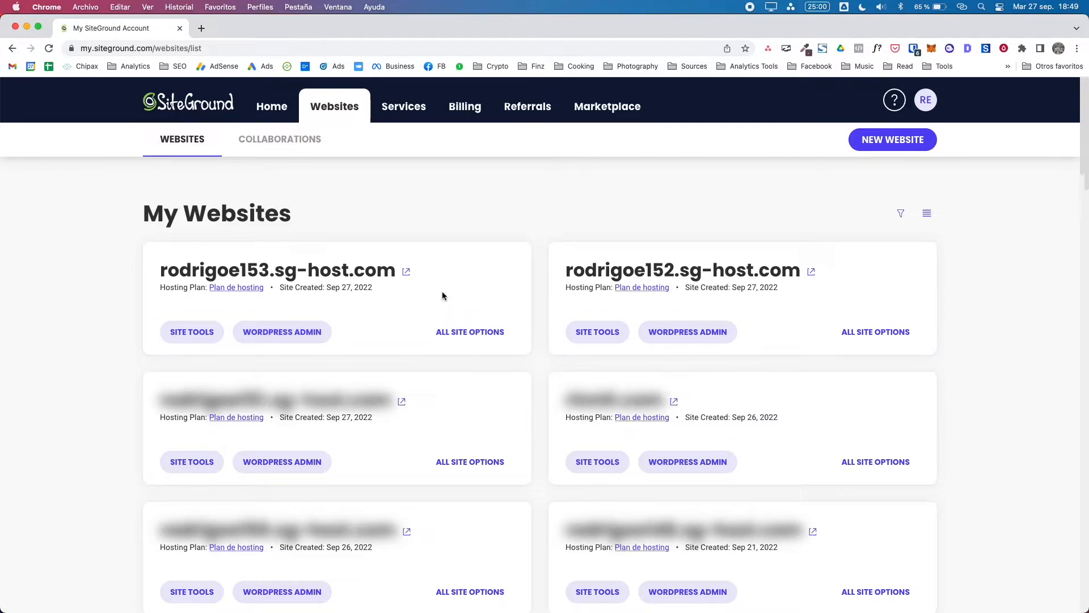
pyautogui.click(200, 334)
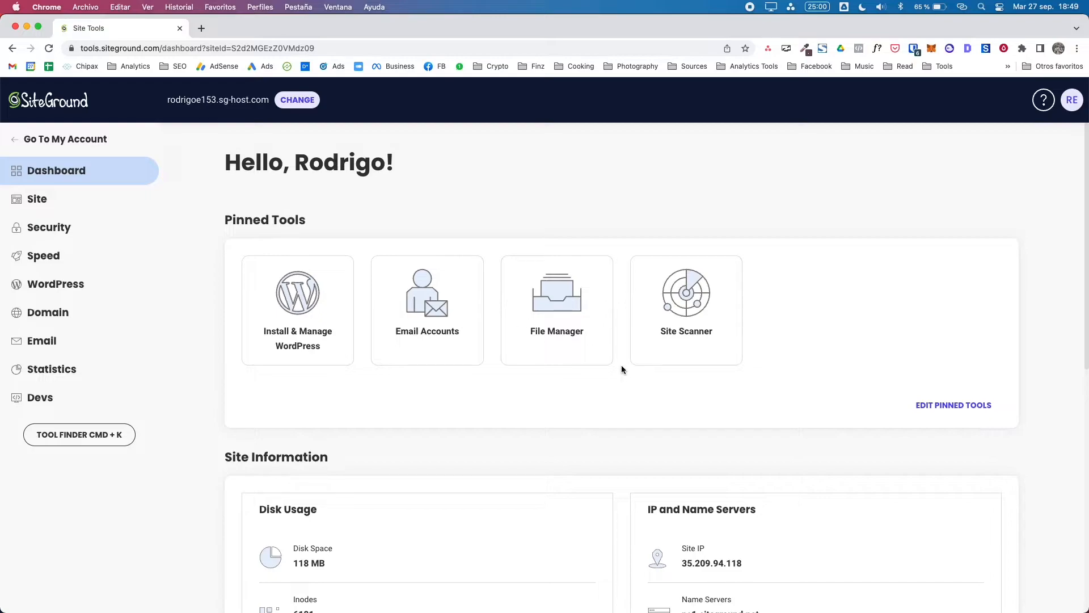
# Step: Open SSL Manager under Security and show the list of certificate types
pyautogui.scroll(-1, 621, 366)
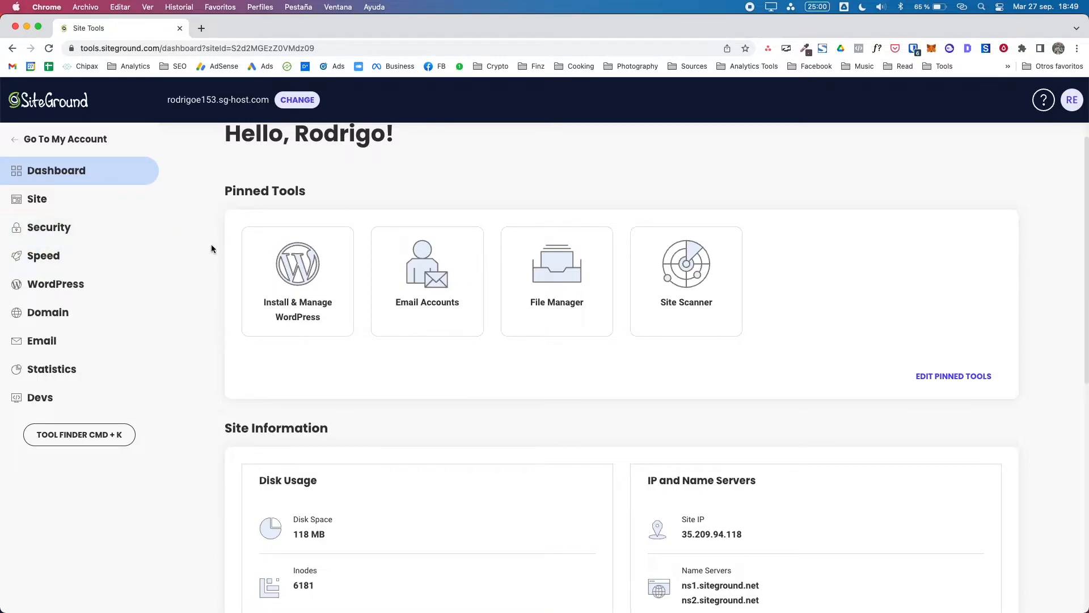
pyautogui.click(72, 234)
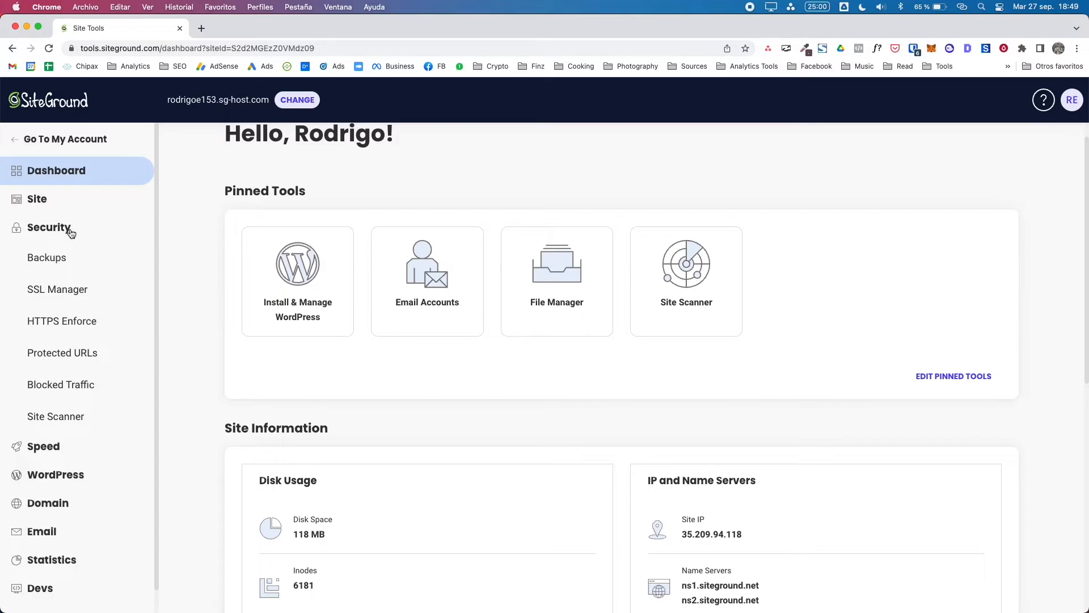
pyautogui.click(62, 290)
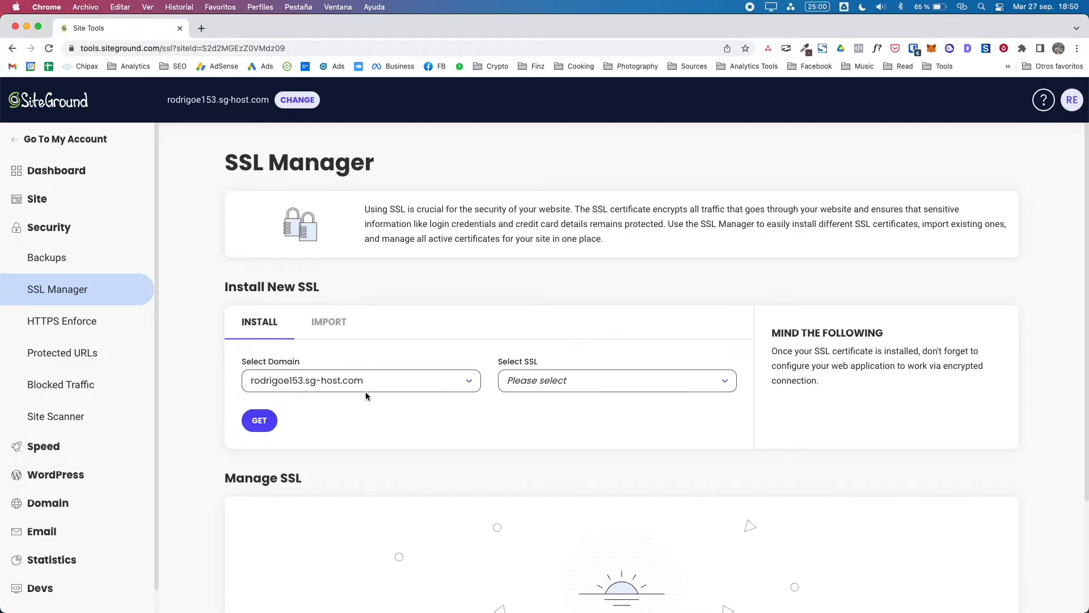
pyautogui.click(602, 383)
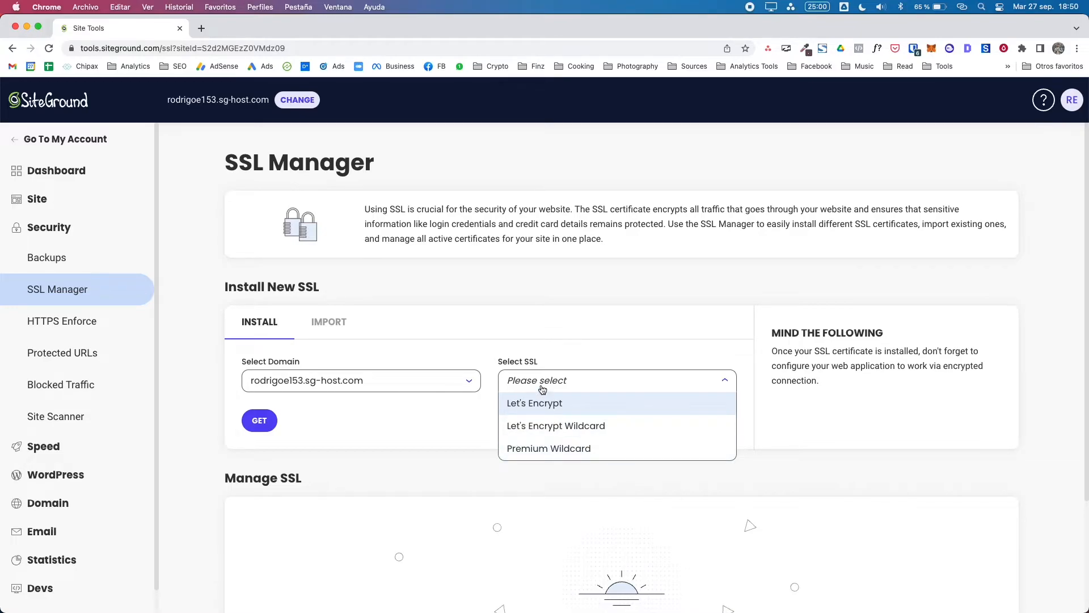
# Step: Get a Let's Encrypt certificate for the sg-host.com domain
pyautogui.click(549, 403)
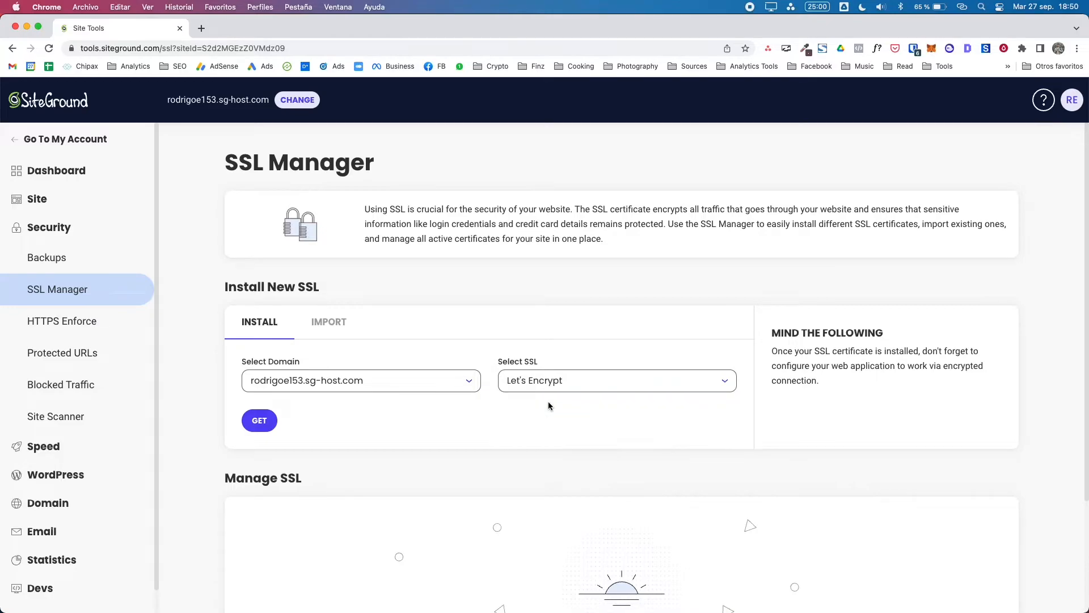
pyautogui.click(254, 420)
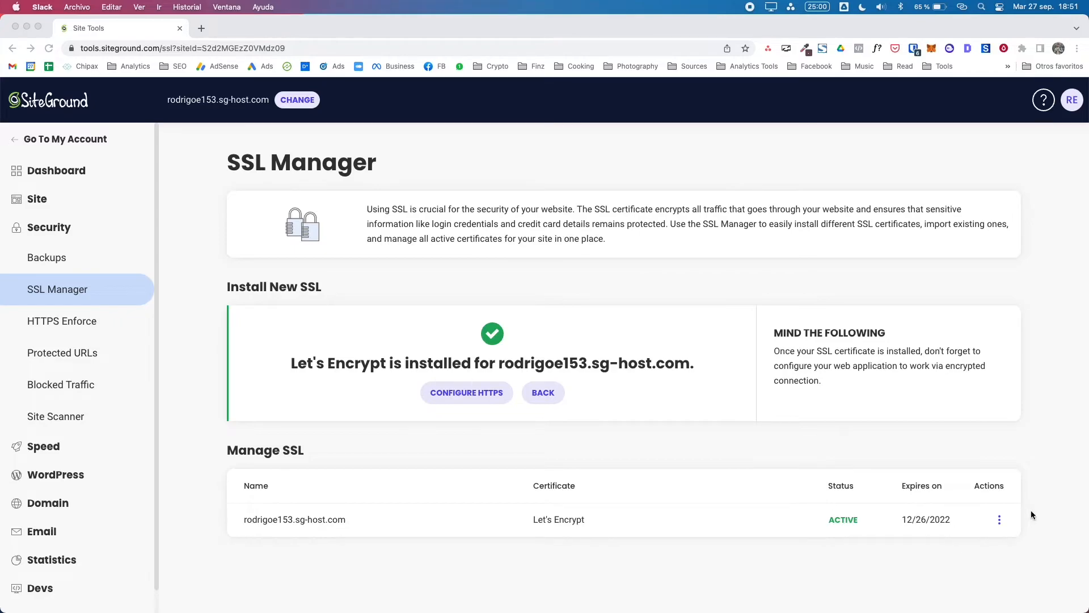
pyautogui.click(1000, 521)
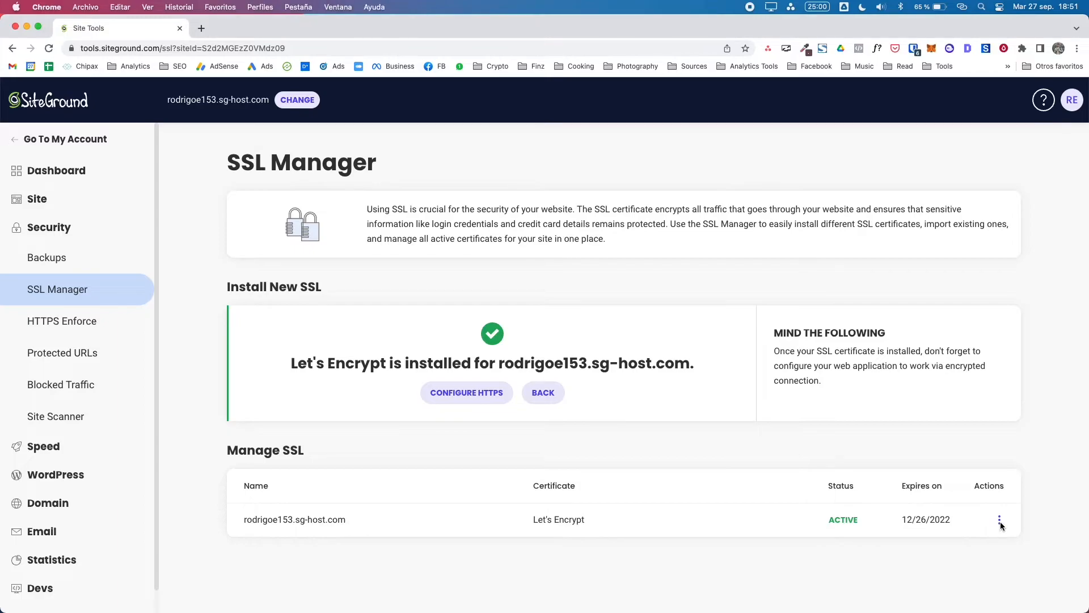
# Step: Turn on HTTPS Enforce for the sg-host.com domain from the certificate's actions menu
pyautogui.click(999, 521)
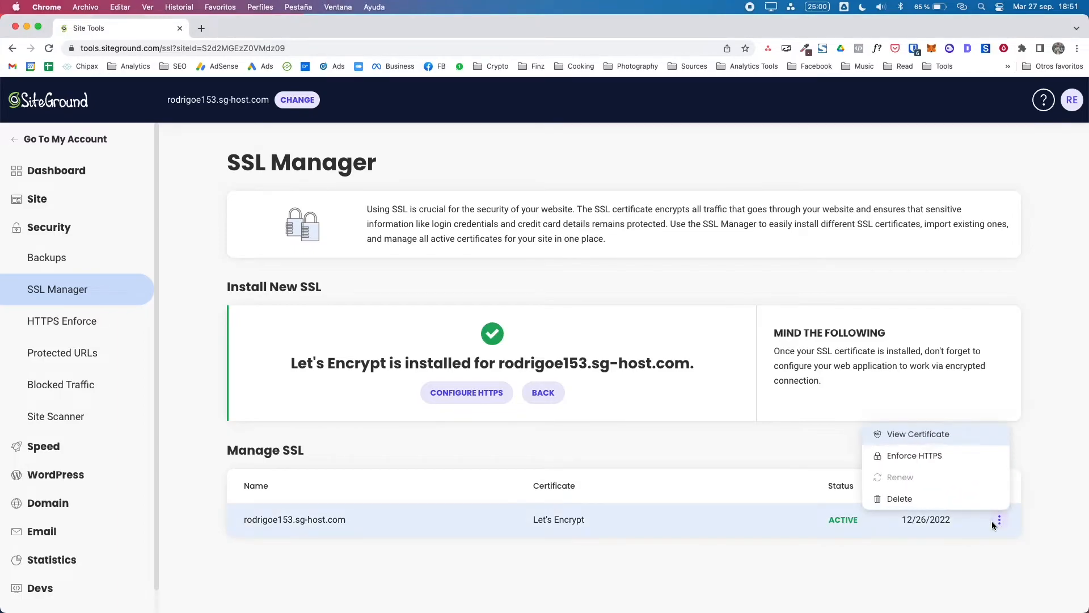
pyautogui.click(936, 458)
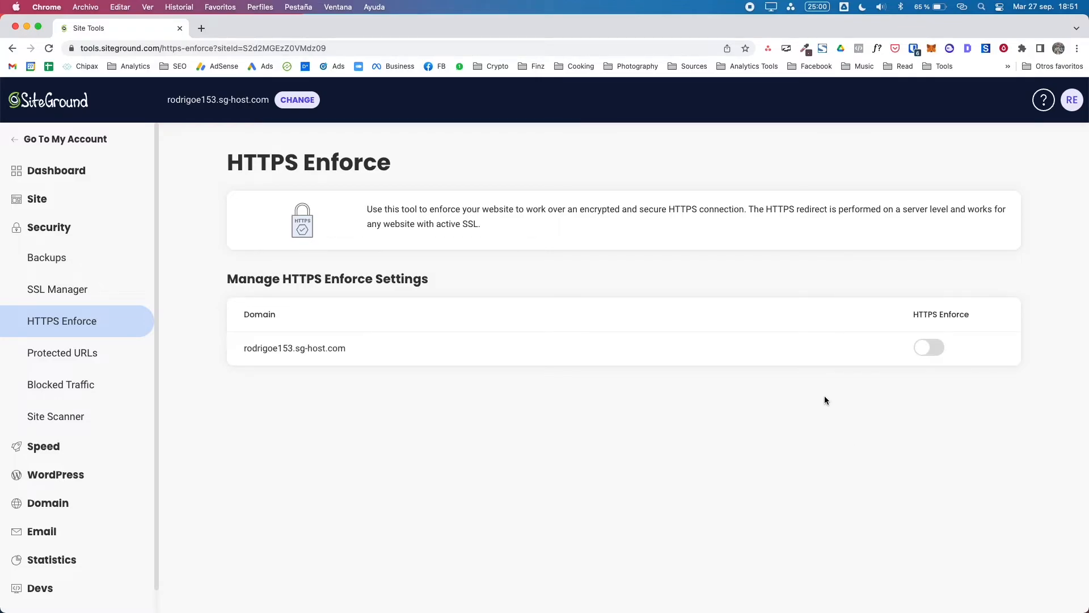
pyautogui.click(928, 347)
pyautogui.click(18, 140)
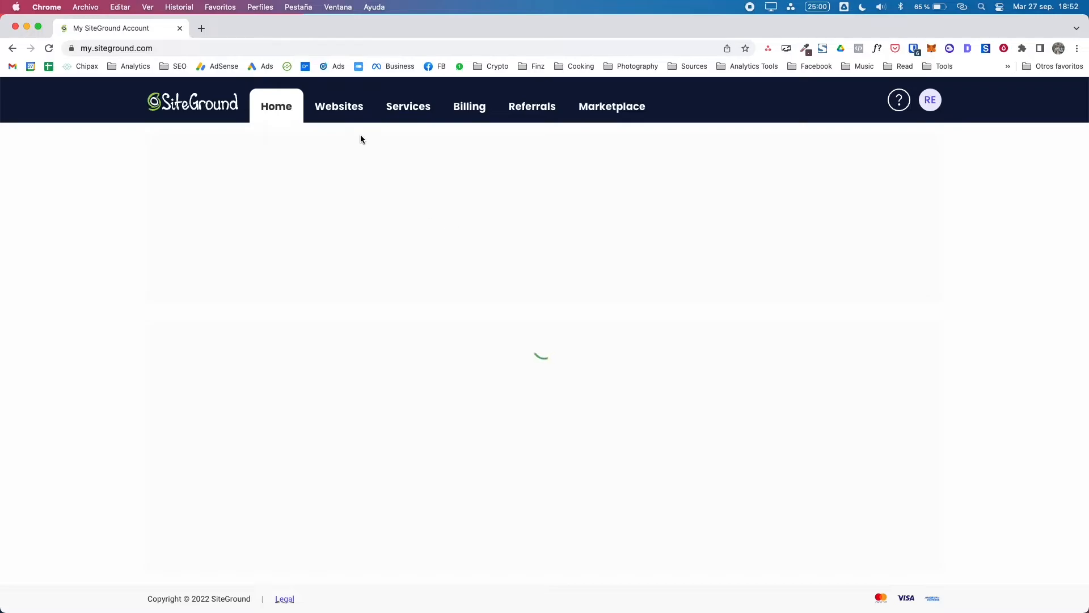
# Step: Launch WordPress Admin from the new site's card in the Websites list
pyautogui.click(346, 118)
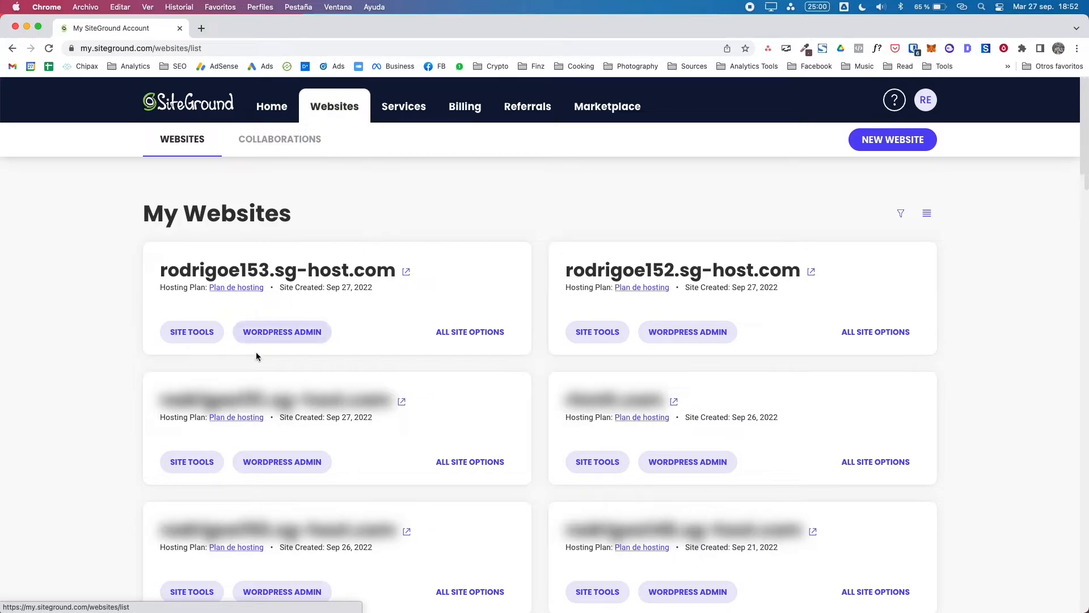
pyautogui.click(274, 331)
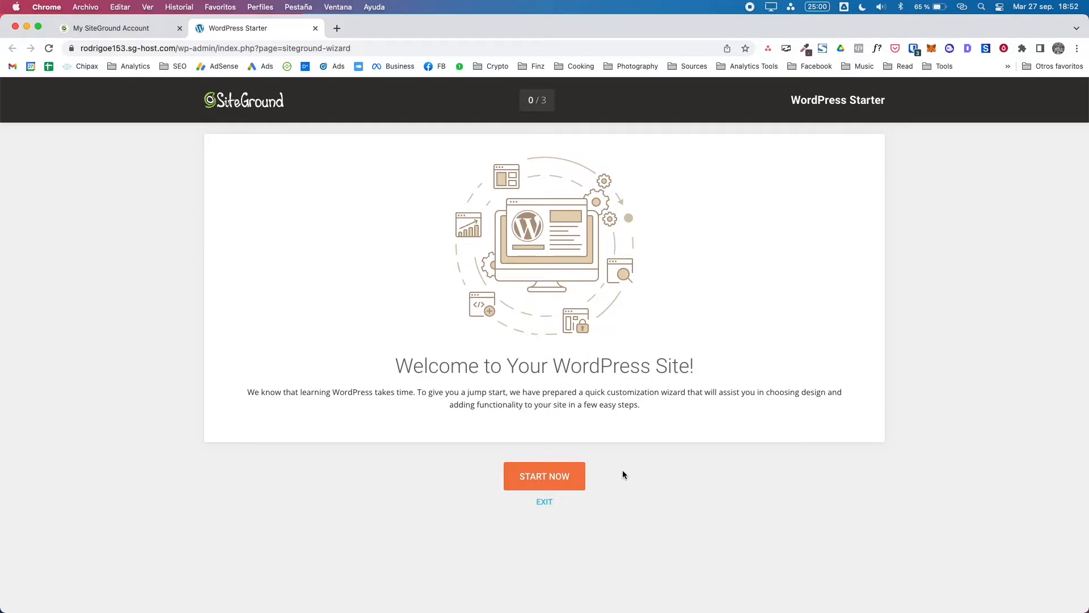
# Step: Exit the starter screen and deactivate SiteGround Central, leaving Optimizer and Security active
pyautogui.click(545, 505)
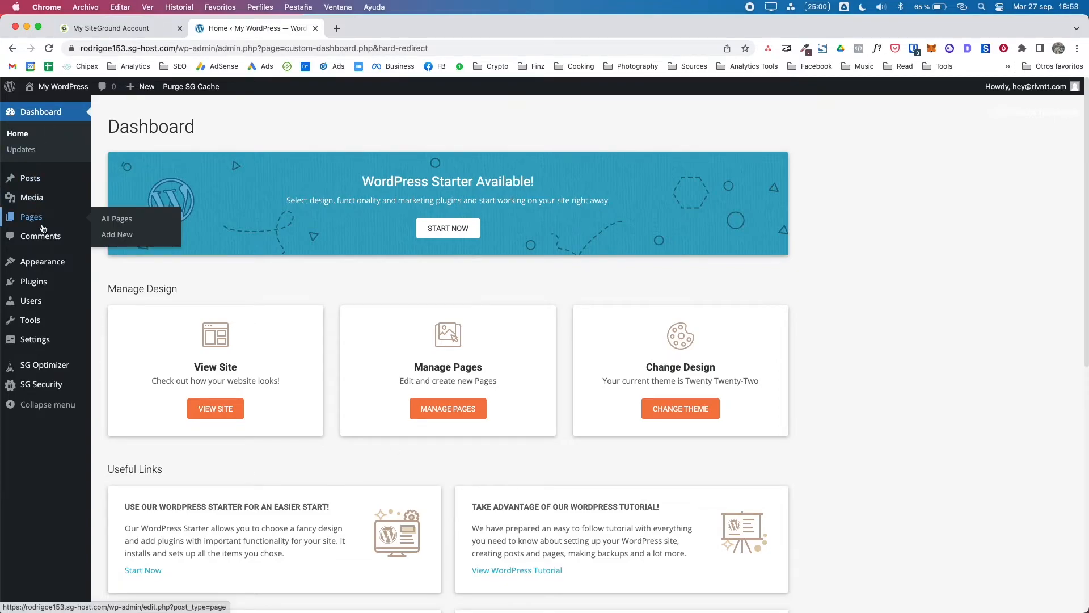
pyautogui.click(43, 282)
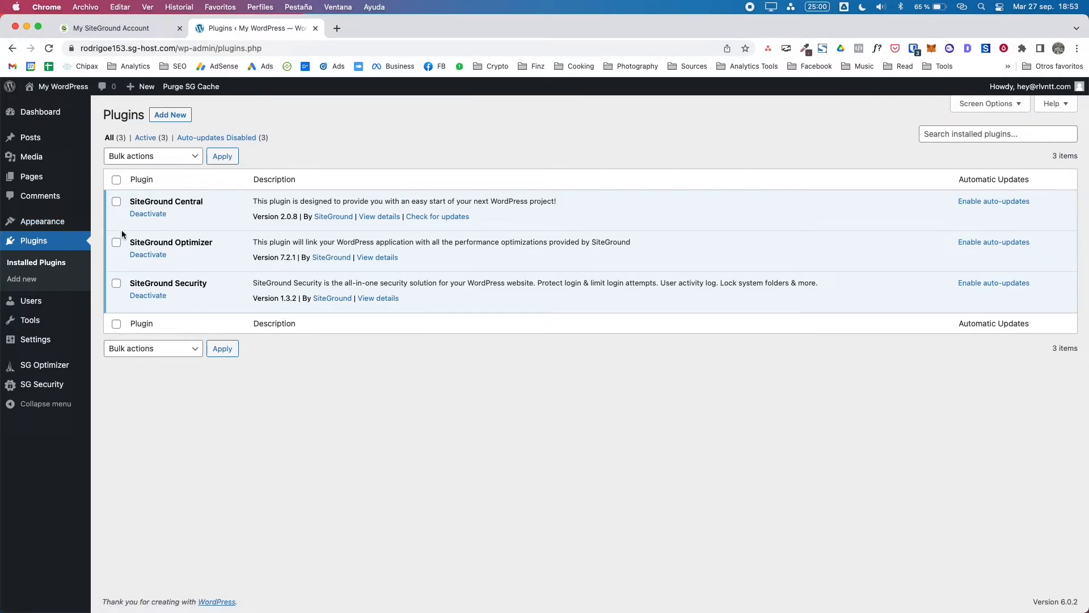
pyautogui.moveTo(214, 202); pyautogui.dragTo(129, 205)
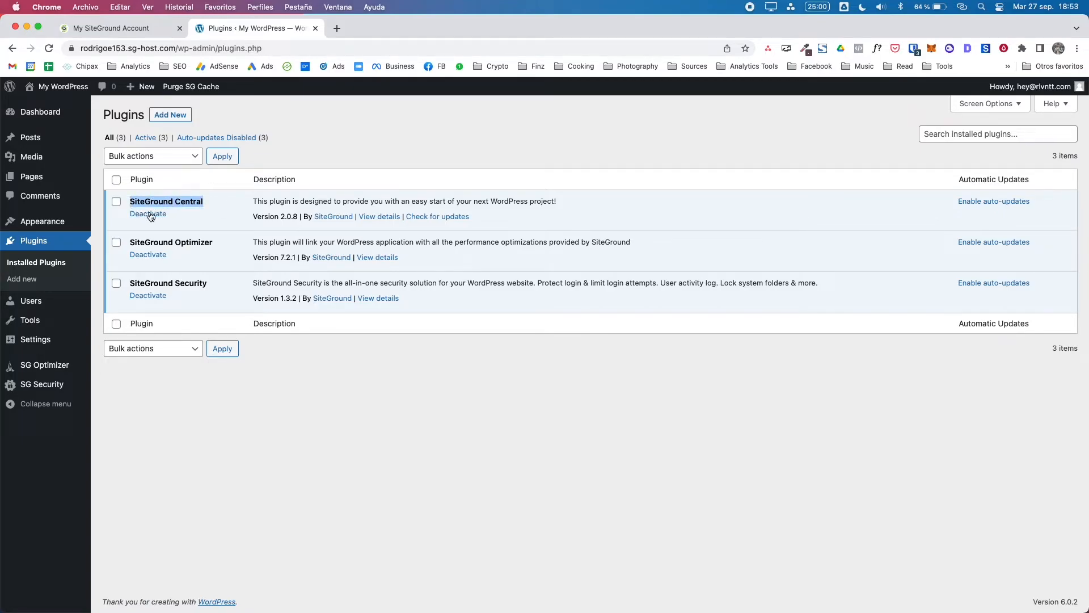
pyautogui.click(150, 215)
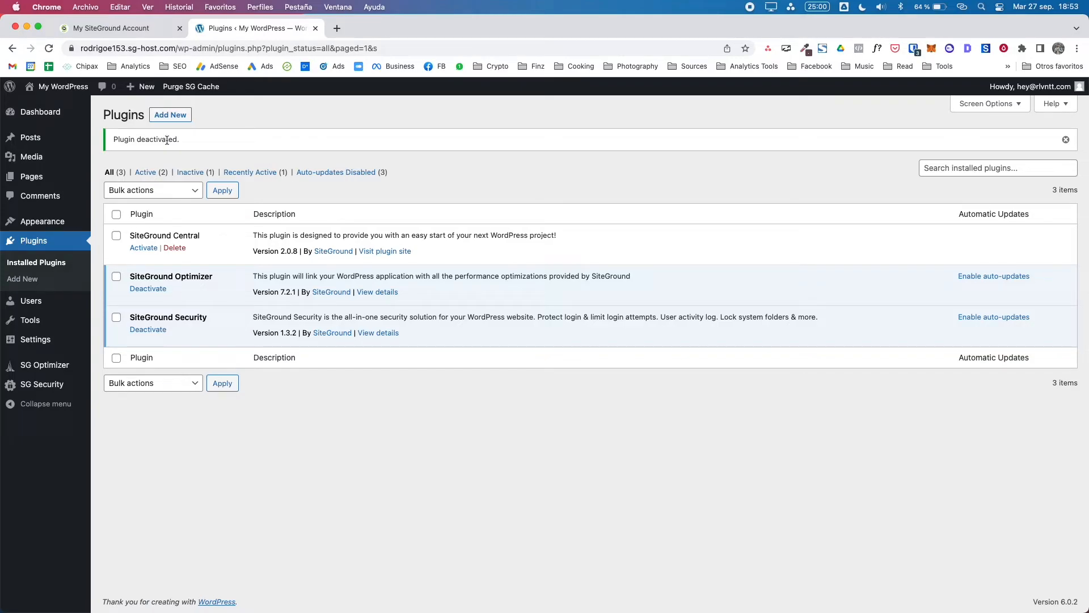
pyautogui.moveTo(60, 88)
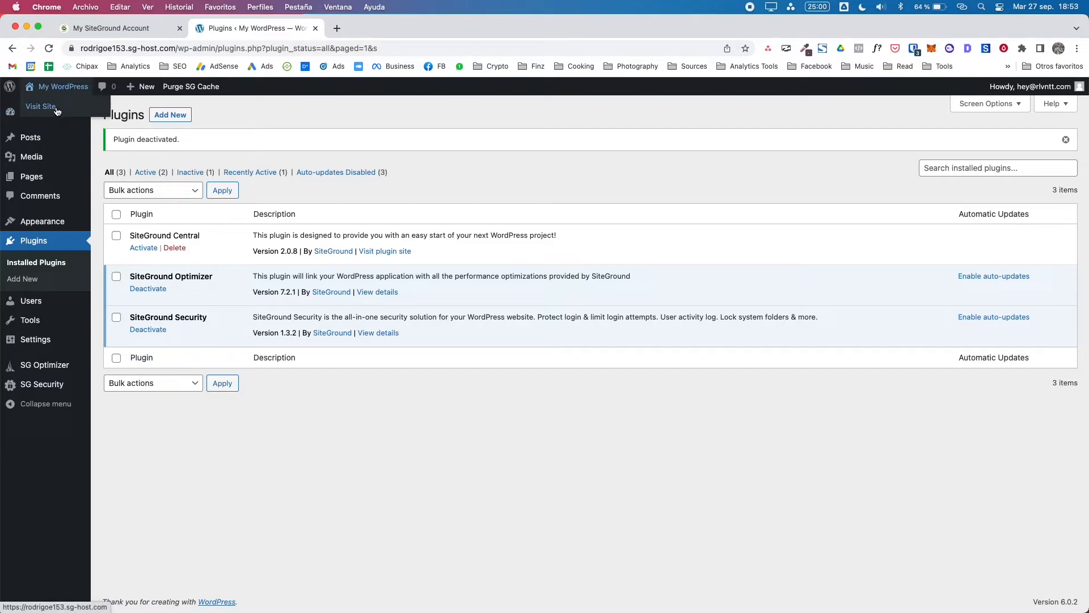
# Step: Open the live site in a new tab and view its Sample Page
pyautogui.keyDown('super'); pyautogui.click(56, 110); pyautogui.keyUp('super')
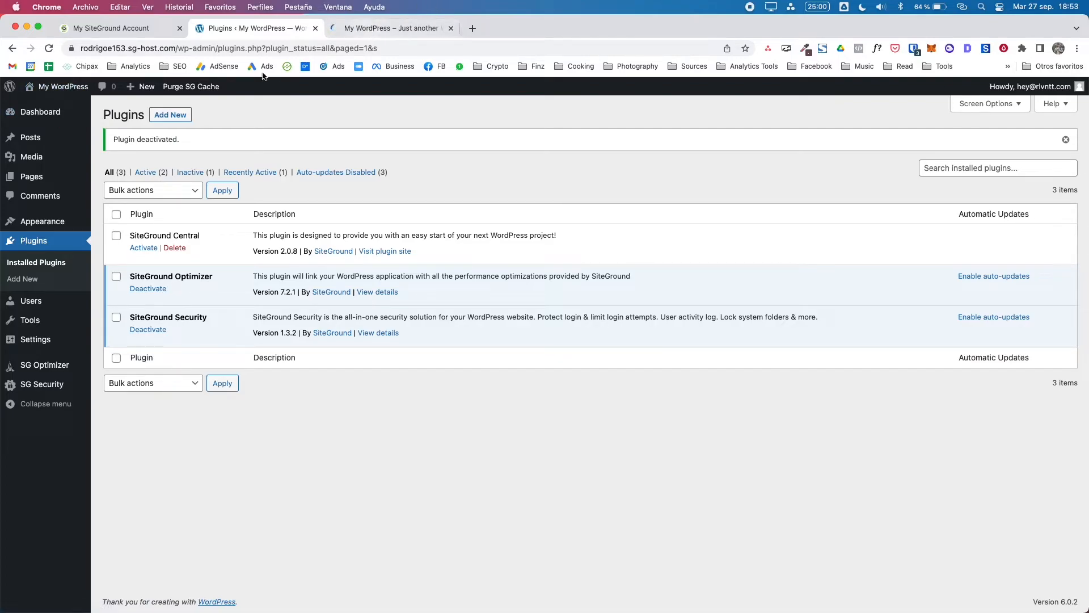
pyautogui.moveTo(47, 101)
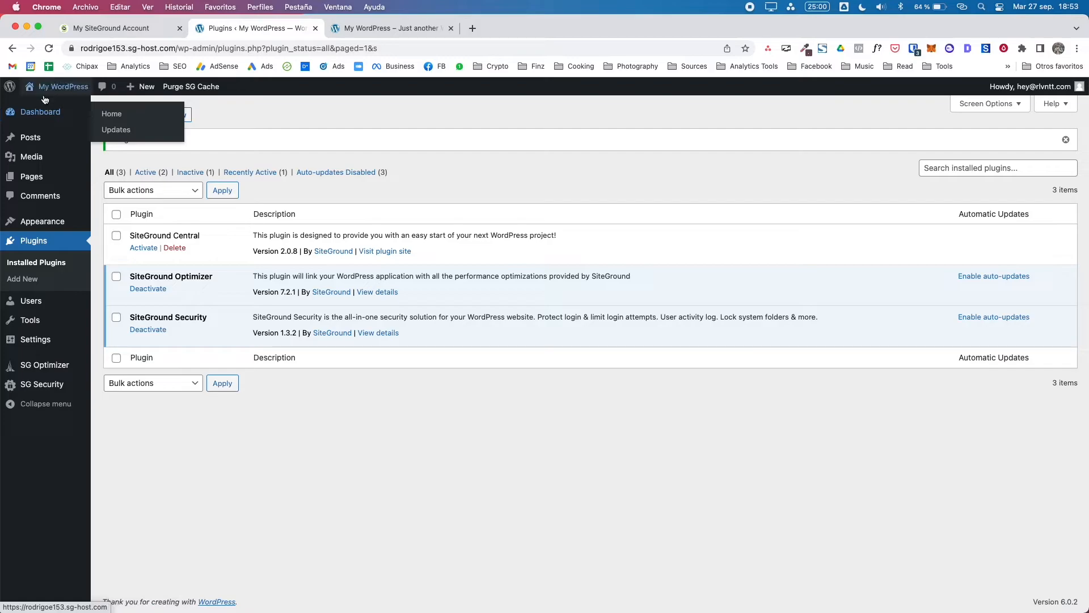
pyautogui.click(395, 31)
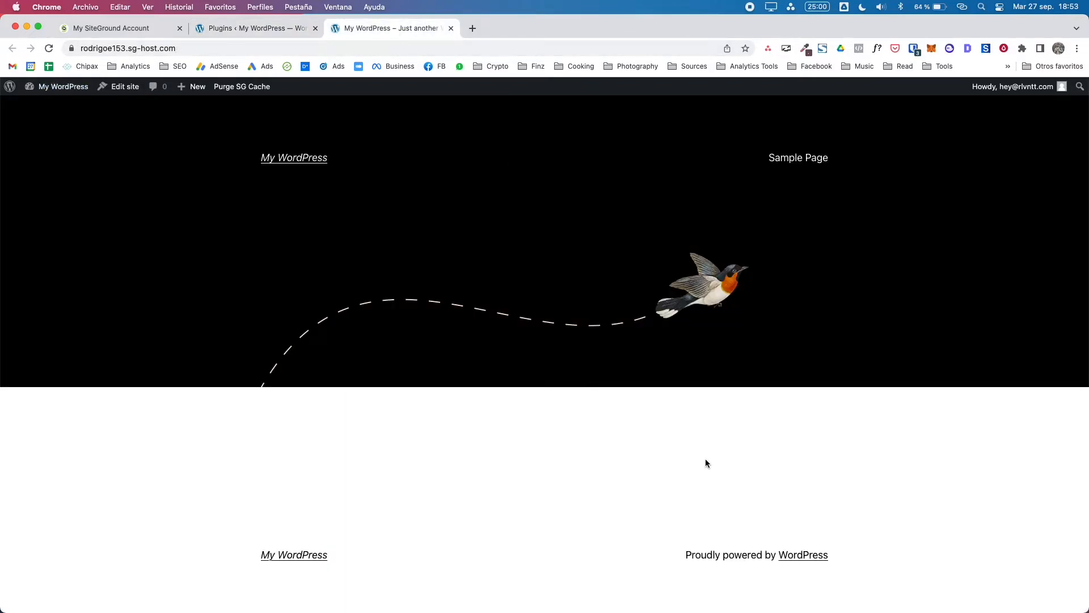
pyautogui.scroll(-1, 973, 507)
pyautogui.click(782, 165)
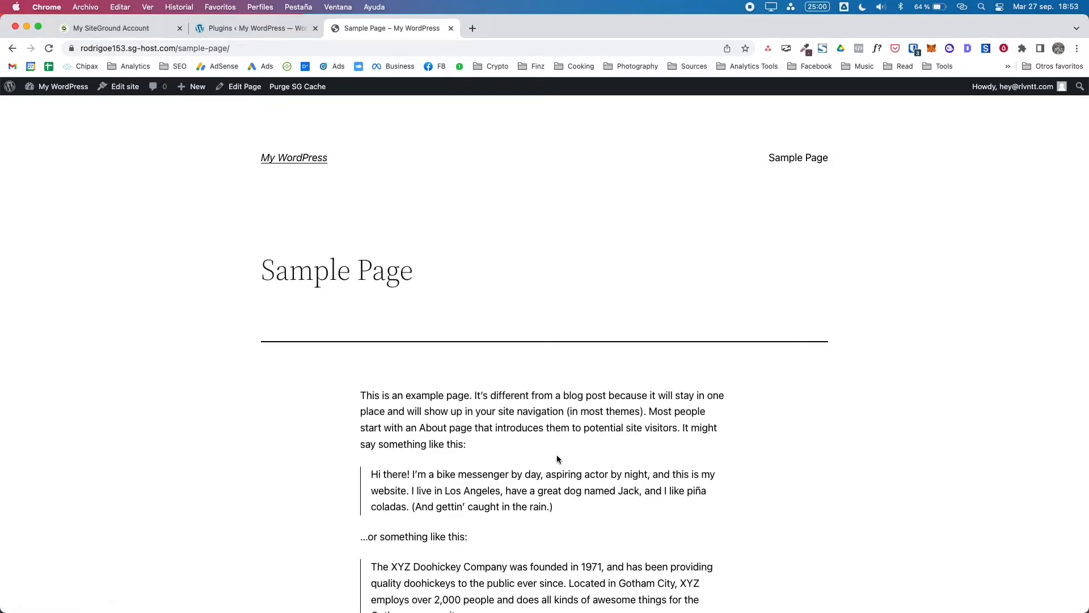
pyautogui.scroll(-5, 454, 314)
pyautogui.scroll(5, 465, 316)
pyautogui.scroll(-5, 467, 322)
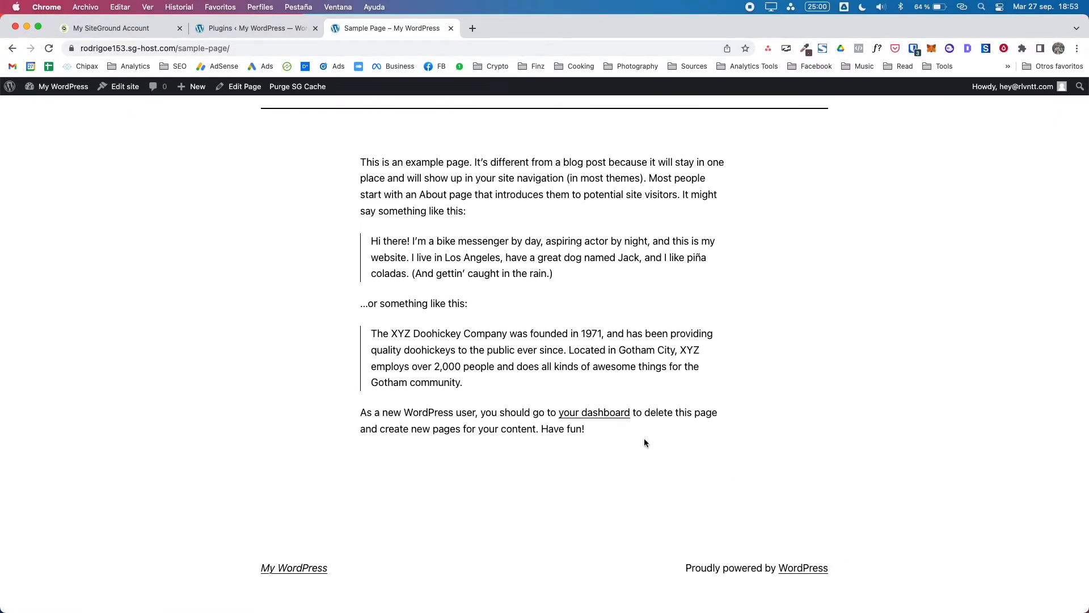
pyautogui.scroll(5, 626, 437)
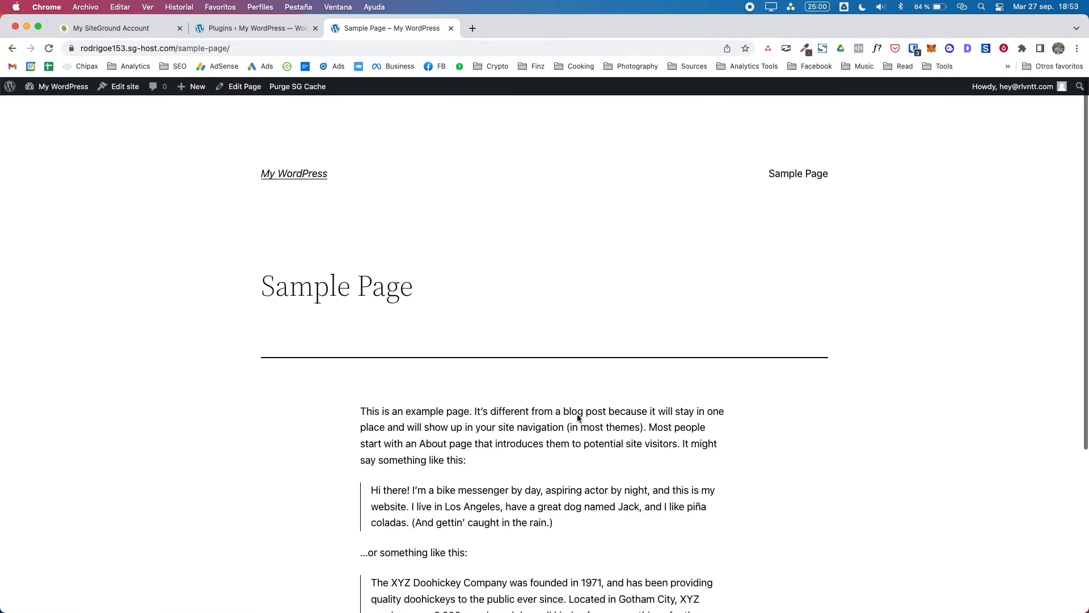
# Step: Bold the Sample Page's first paragraph in the block editor, update the page, and go to Pages
pyautogui.click(239, 88)
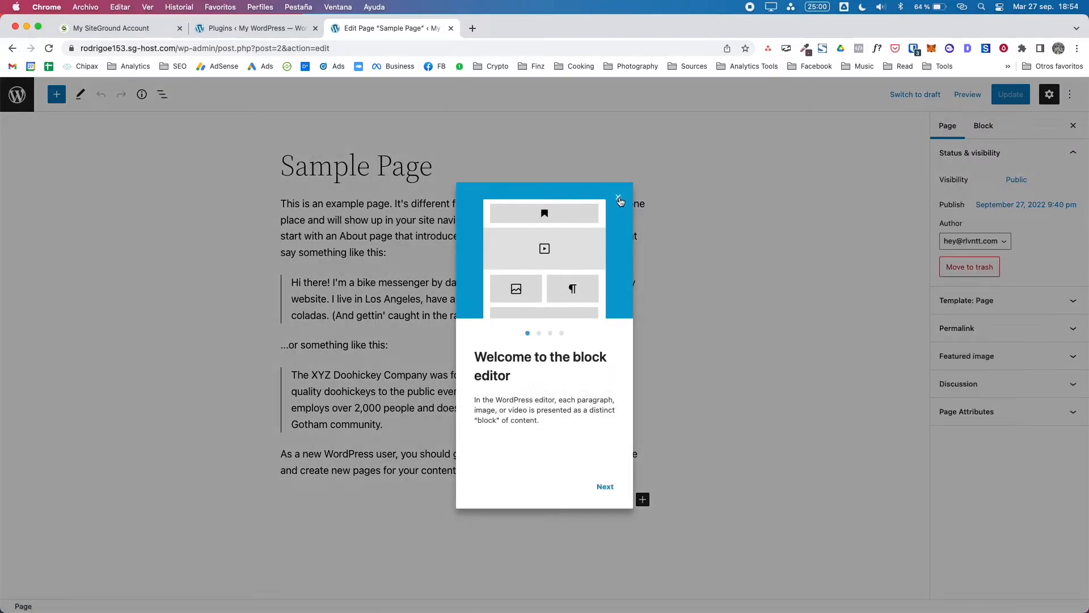
pyautogui.click(619, 199)
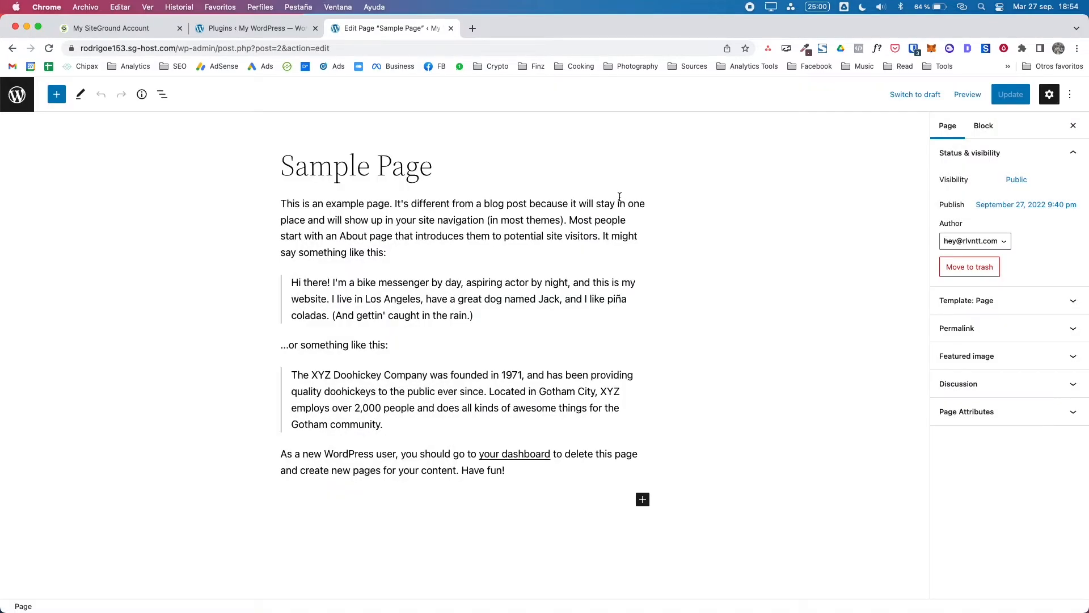
pyautogui.click(279, 207)
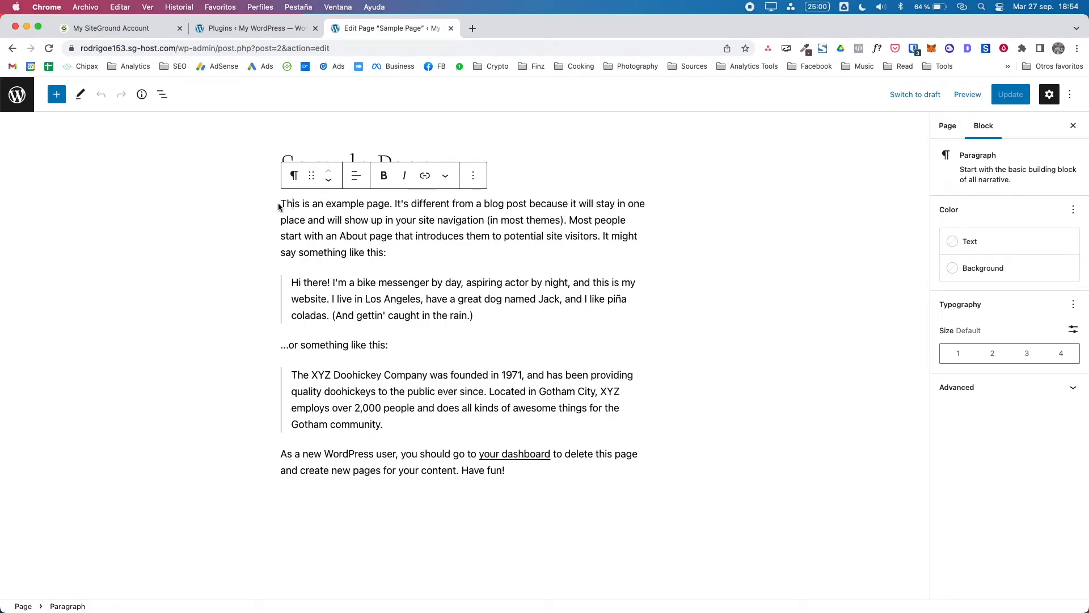
pyautogui.moveTo(279, 207); pyautogui.dragTo(398, 252)
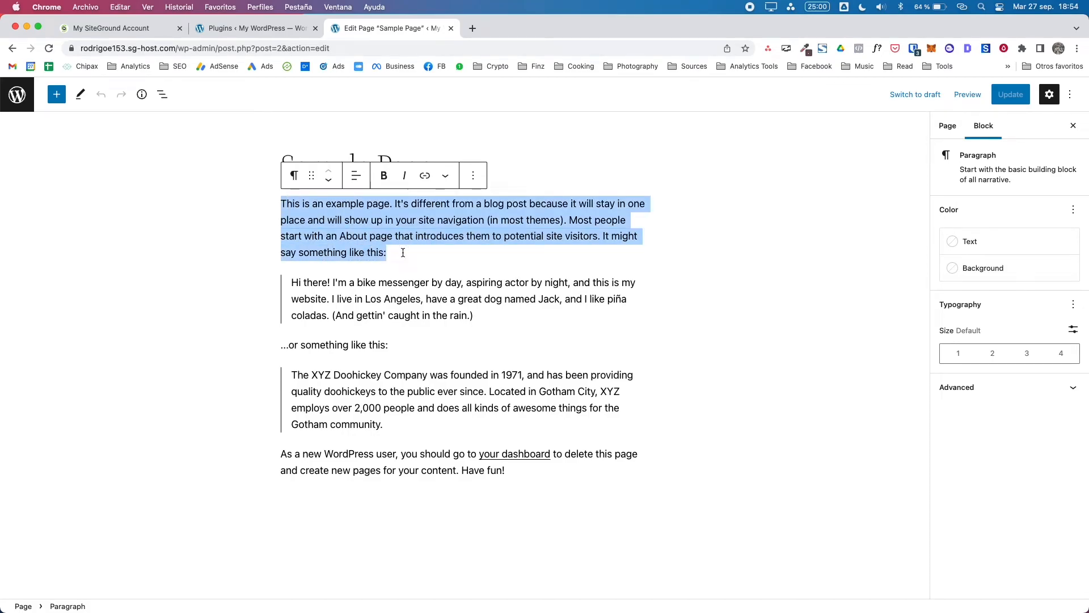
pyautogui.press('super+b')
pyautogui.click(954, 137)
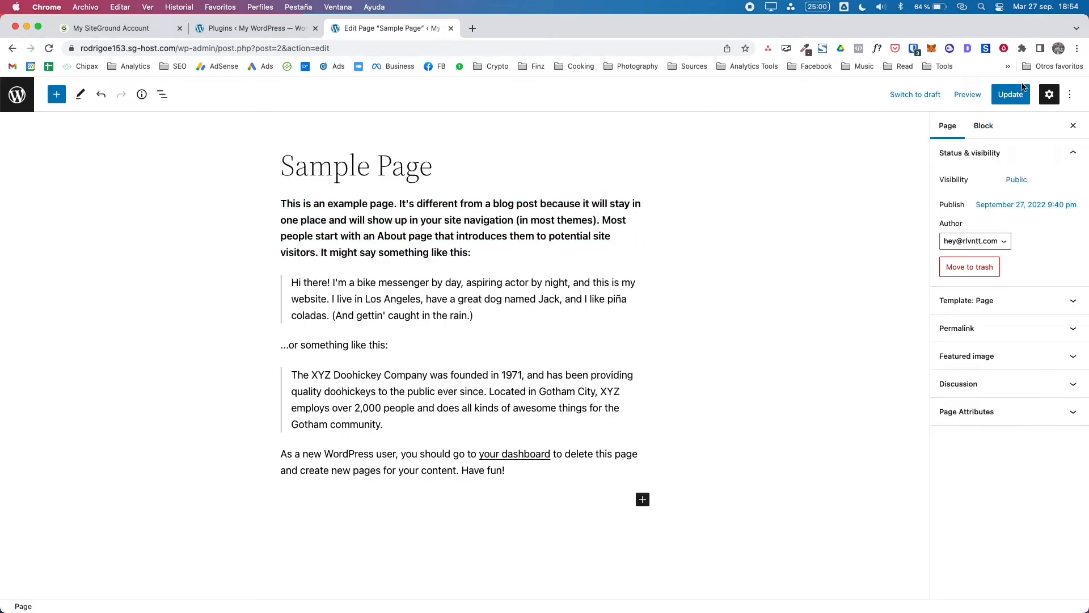
pyautogui.click(1009, 96)
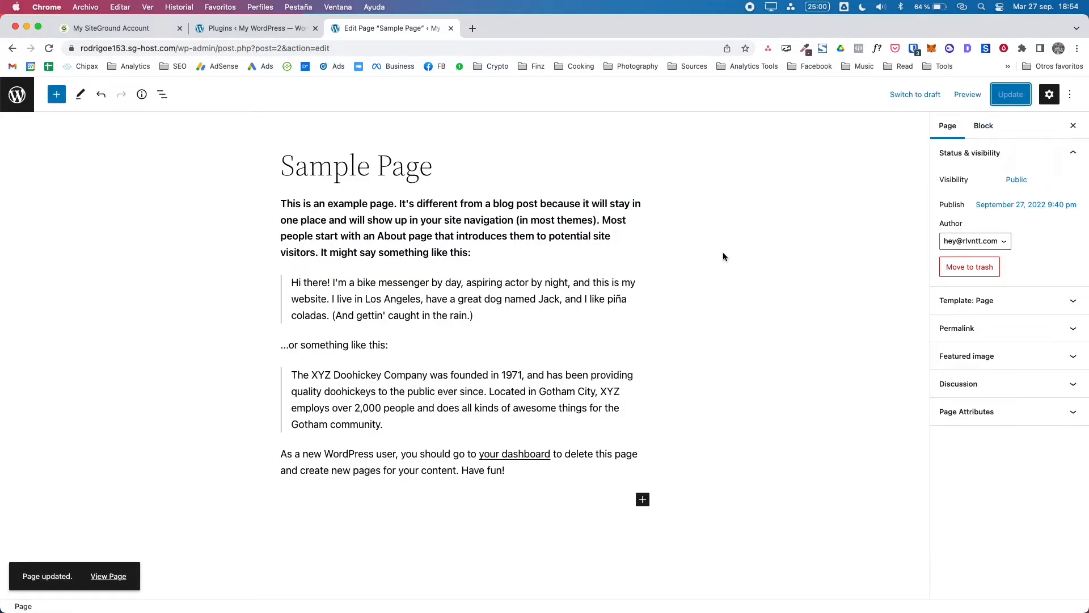
pyautogui.click(17, 94)
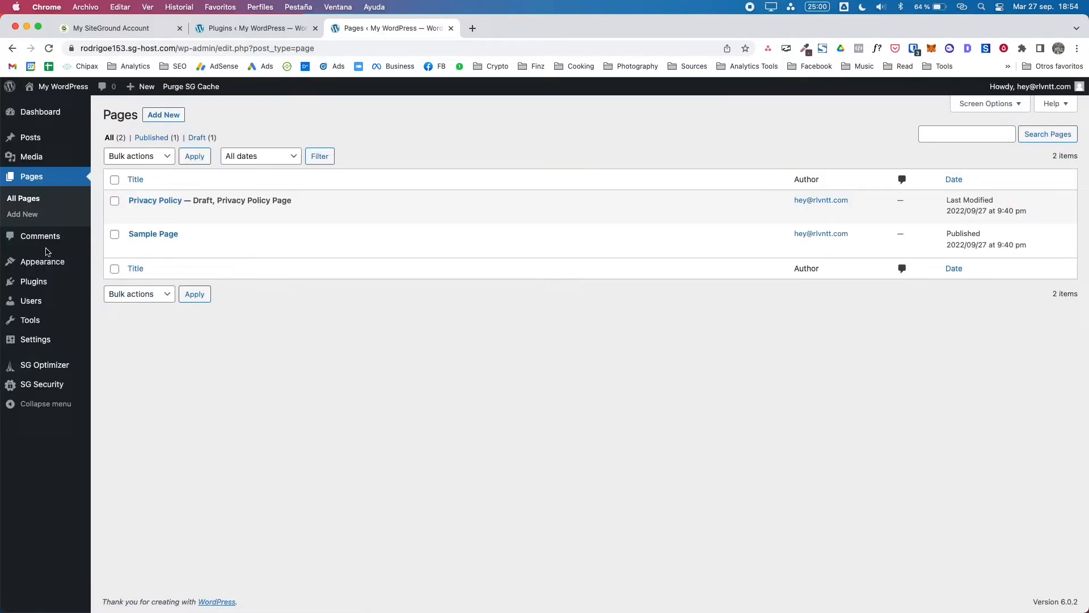
# Step: Browse the installed theme cards under Appearance > Themes, then return to the Dashboard and the SiteGround tab
pyautogui.moveTo(44, 260)
pyautogui.click(121, 263)
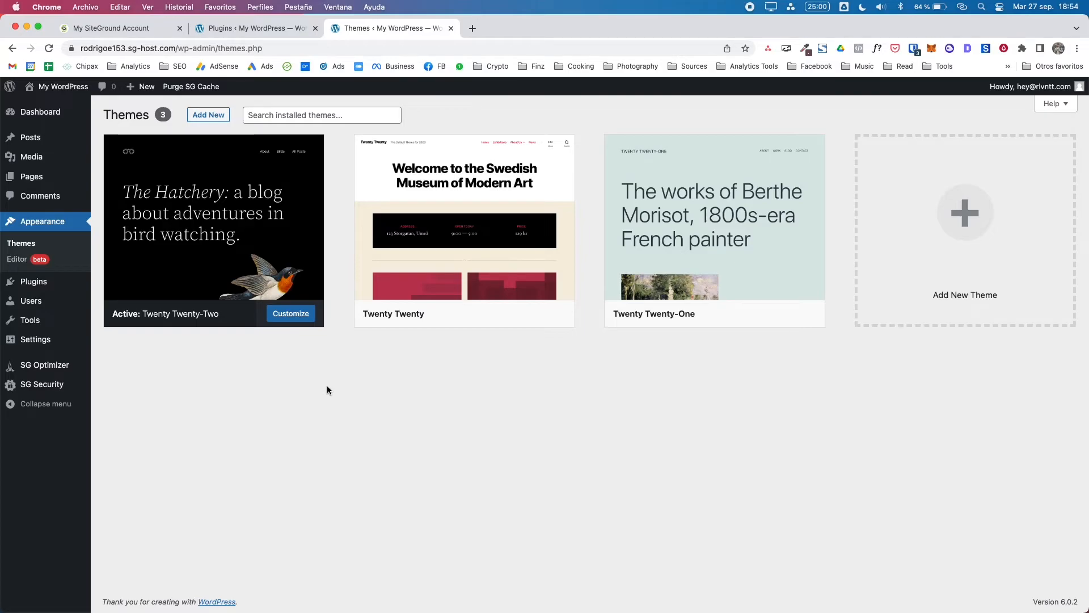
pyautogui.moveTo(374, 230)
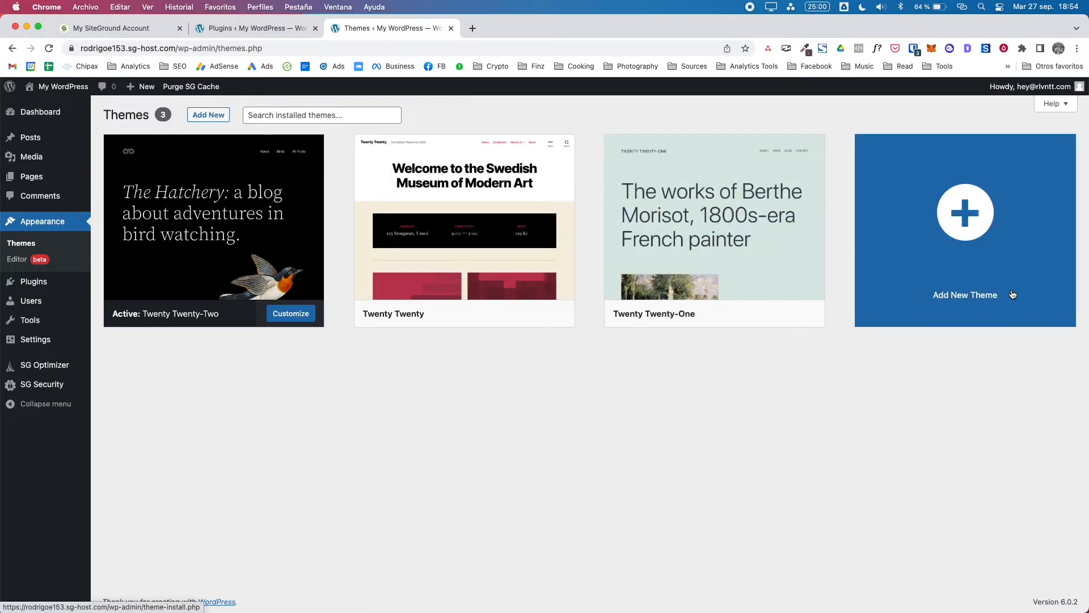
pyautogui.moveTo(793, 294)
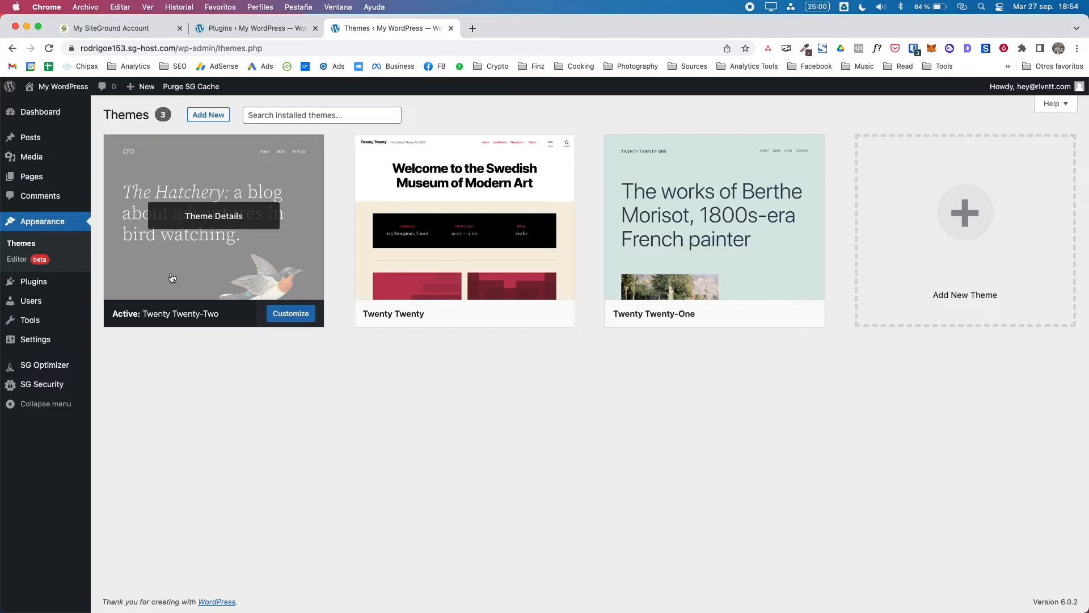
pyautogui.click(21, 119)
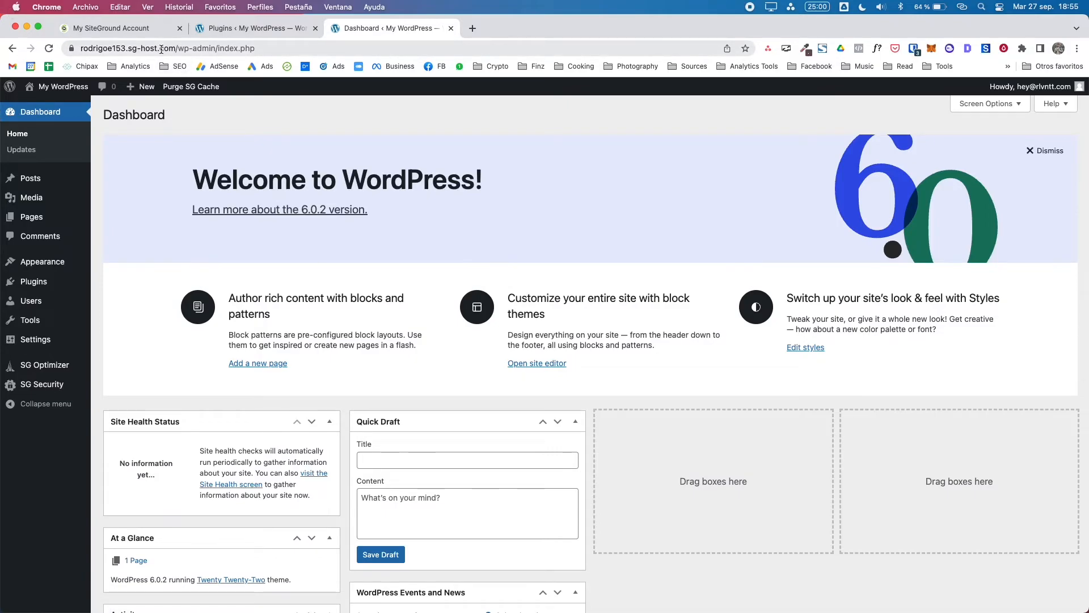
pyautogui.click(105, 31)
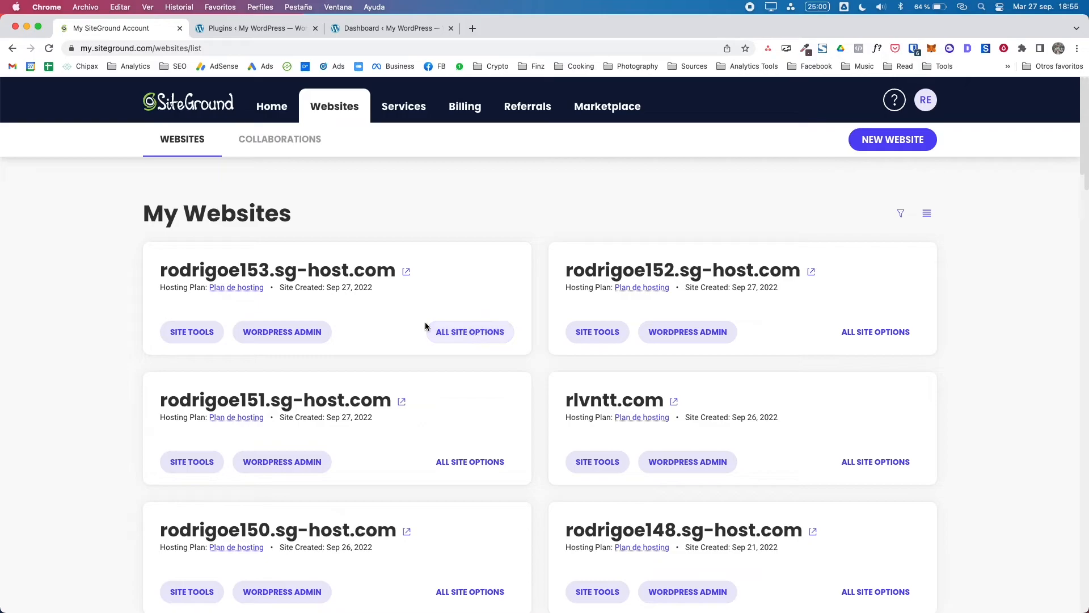
# Step: View the sg-host.com site's Change Primary Domain page without changing it, then return to Websites
pyautogui.click(491, 340)
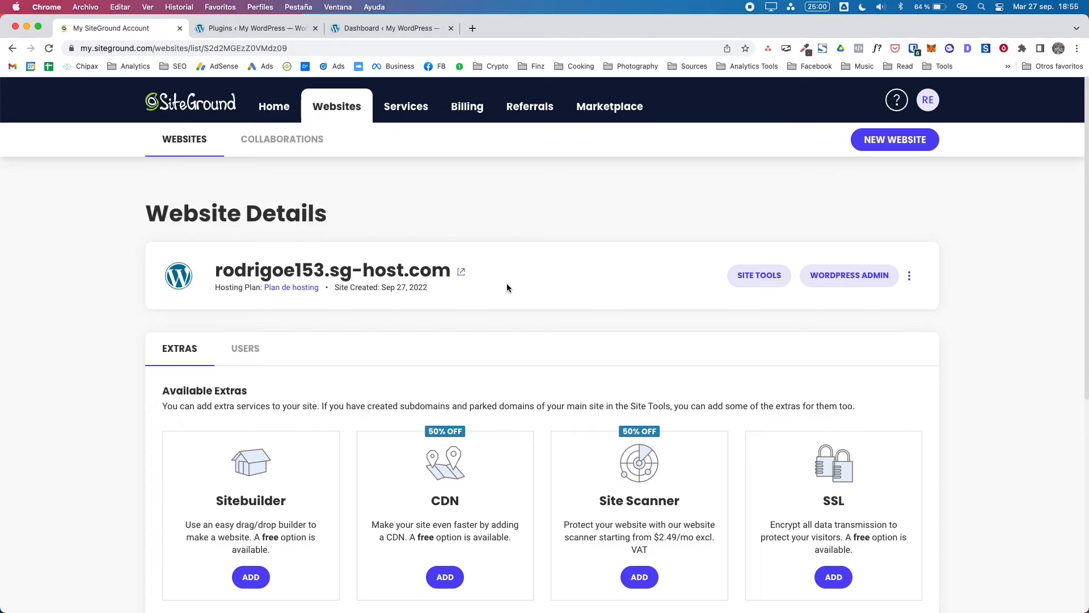
pyautogui.click(910, 278)
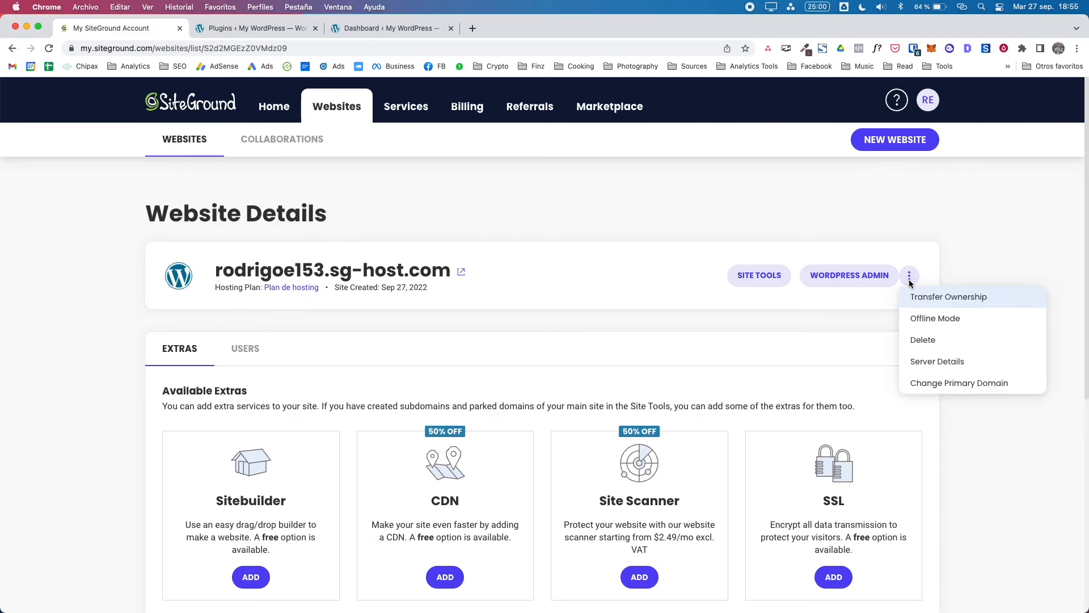
pyautogui.click(937, 383)
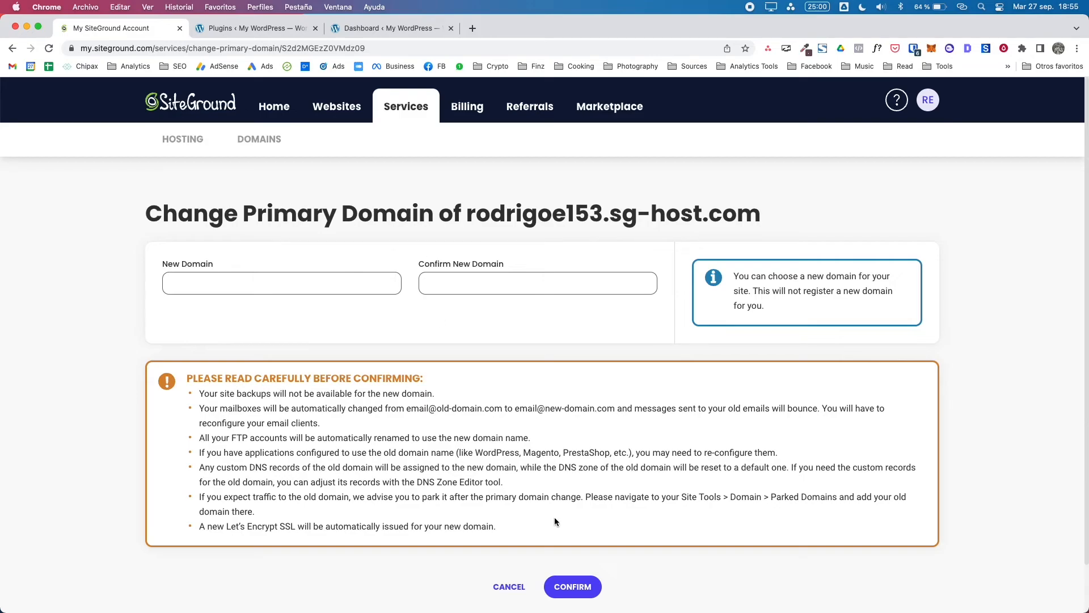
pyautogui.click(346, 117)
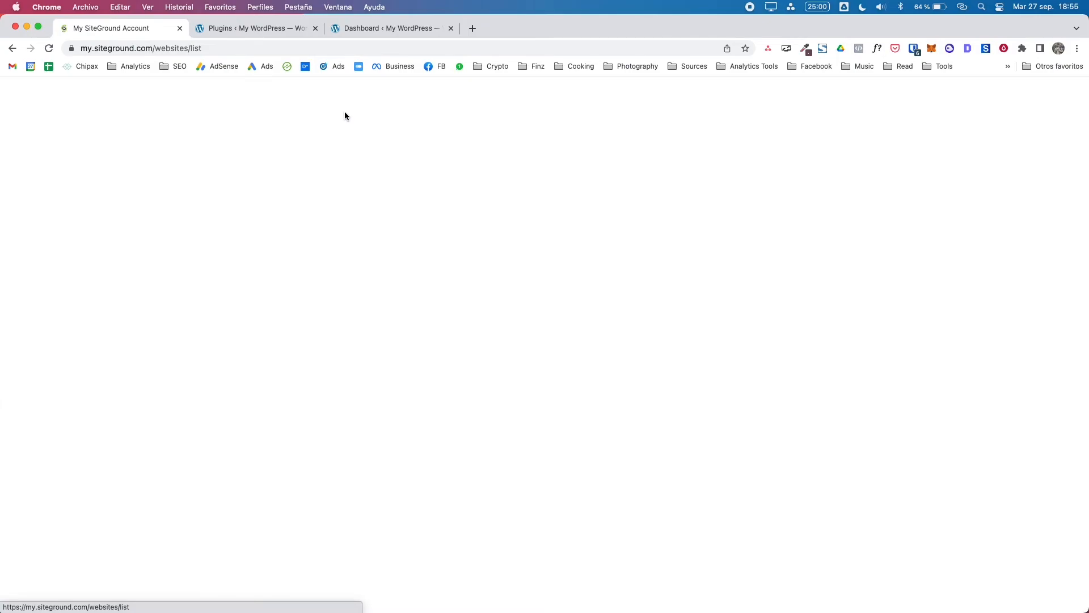